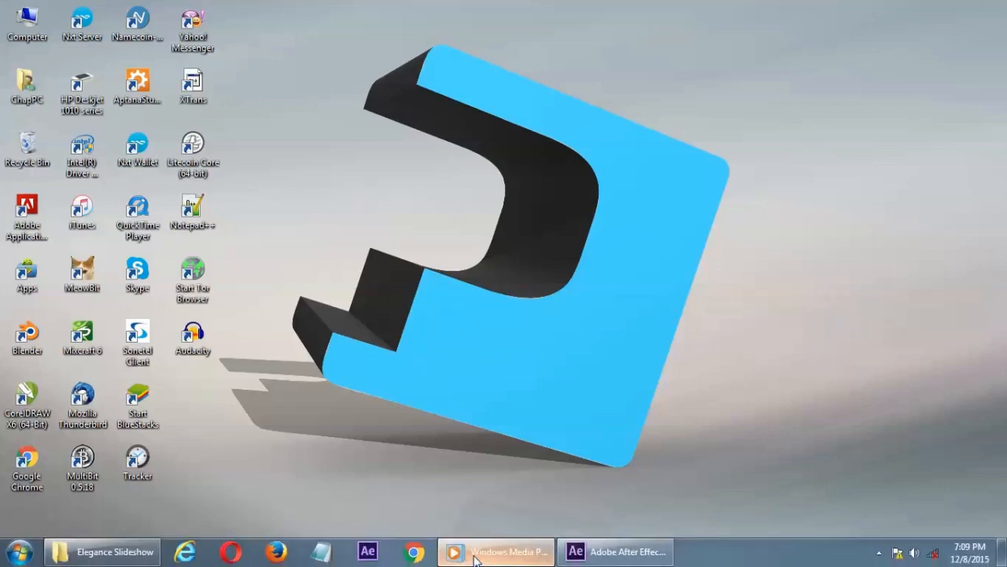
Replay the Elegance Slideshow sample video in Windows Media Player at a lower volume, and minimize the player
click(462, 552)
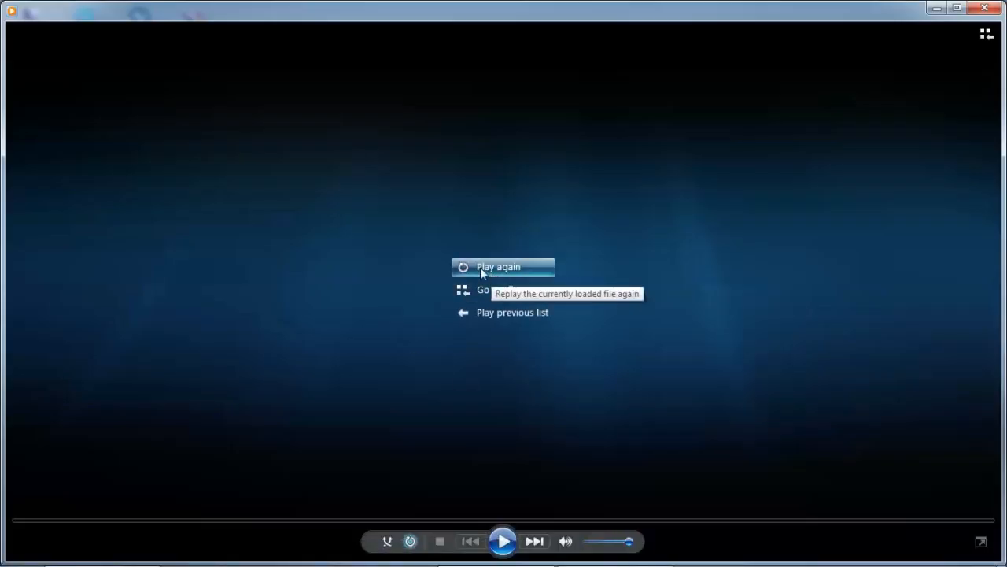
click(491, 272)
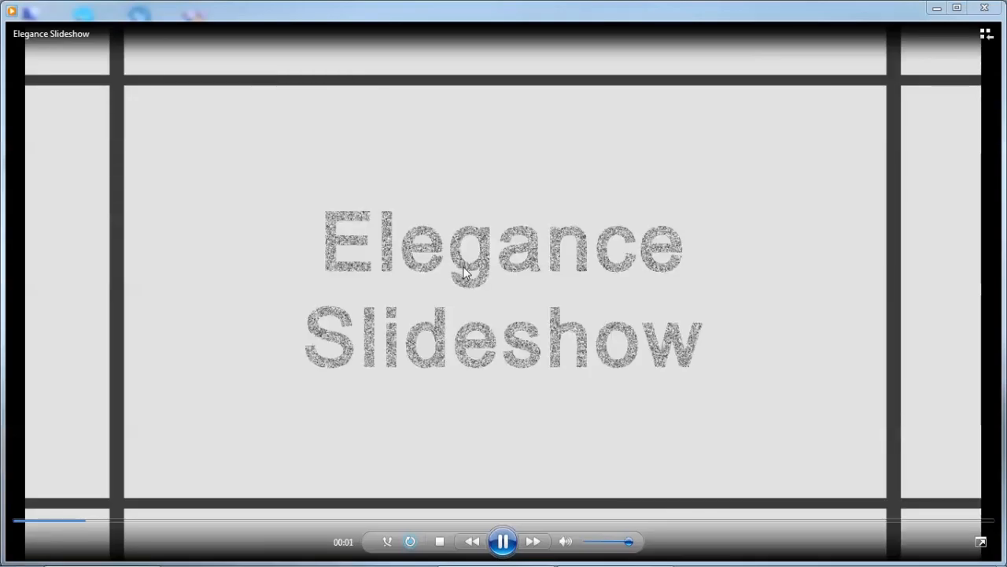
drag(588, 542, 600, 543)
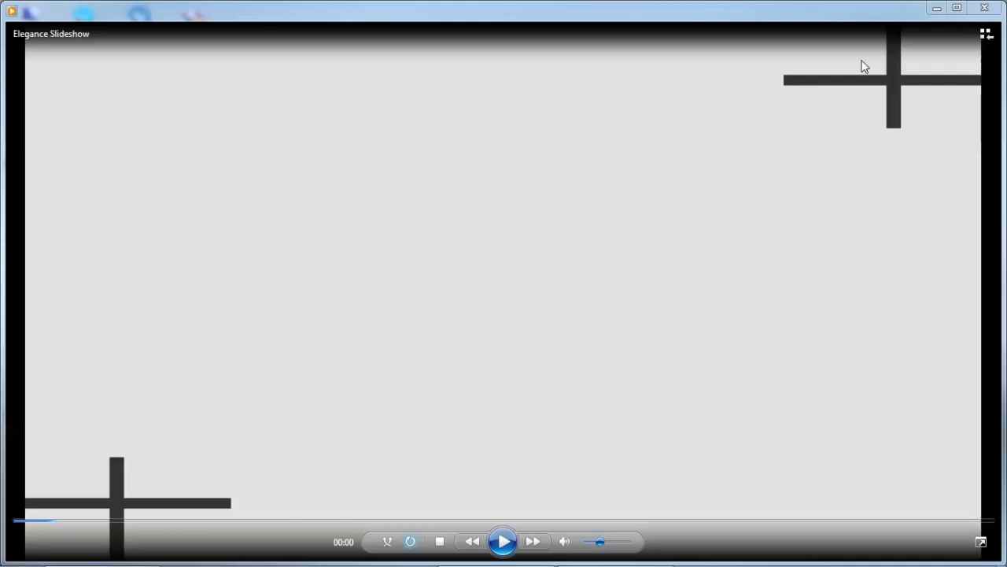
click(937, 9)
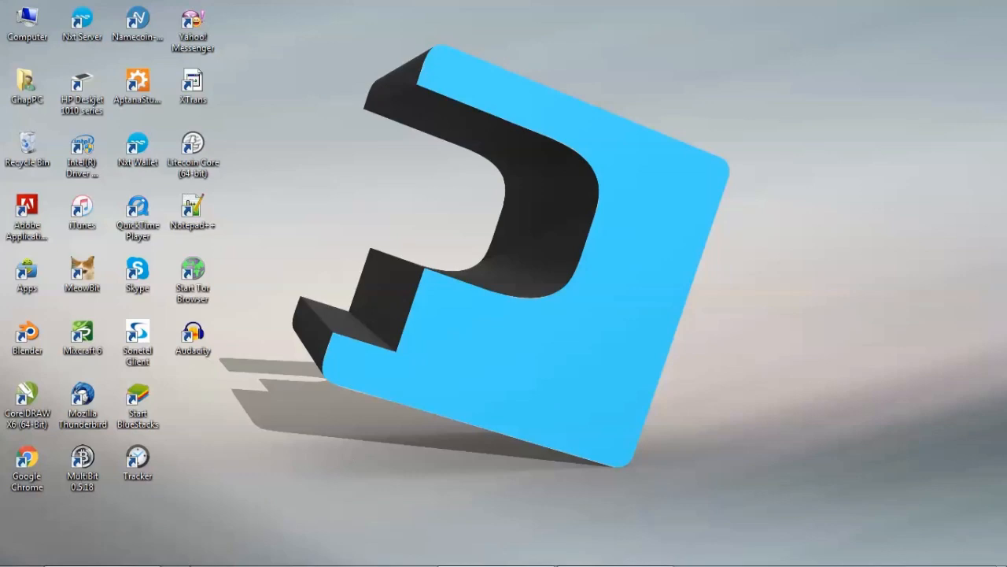
Look over the Elegance Slideshow folder, and inspect the photos and the MP3 file in the Nature folder on drive D
mouse_move(118, 554)
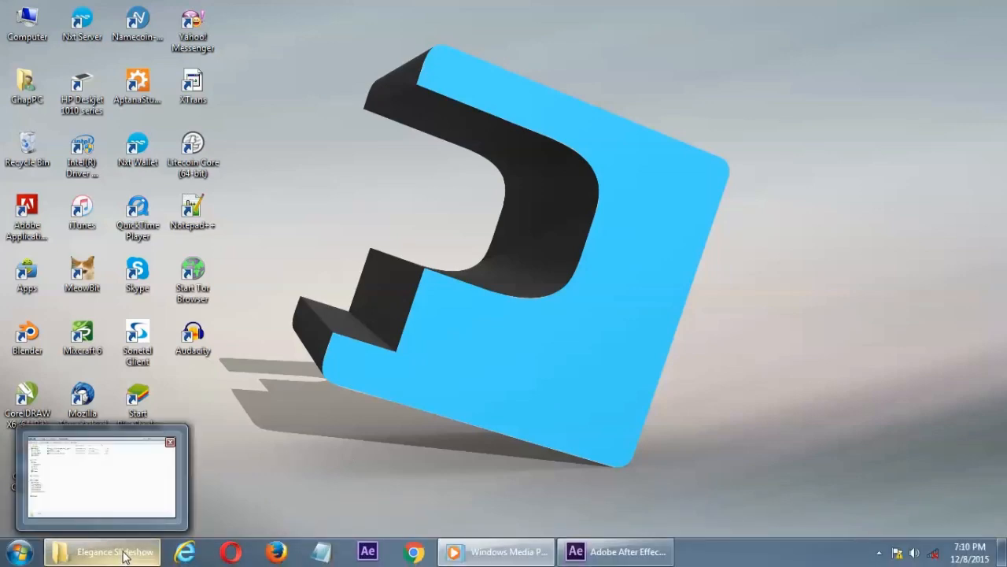
click(124, 556)
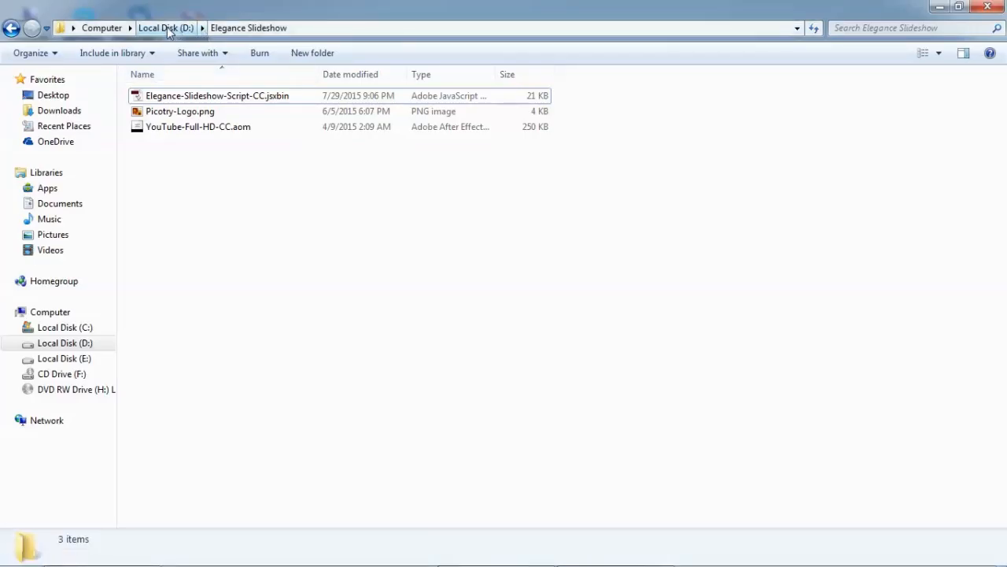
click(166, 27)
double_click(166, 129)
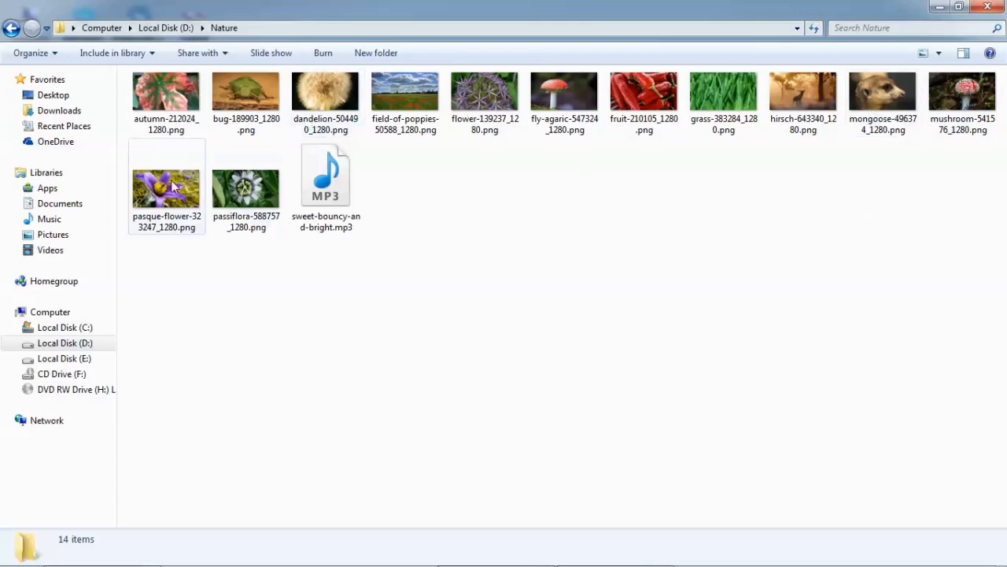
click(325, 98)
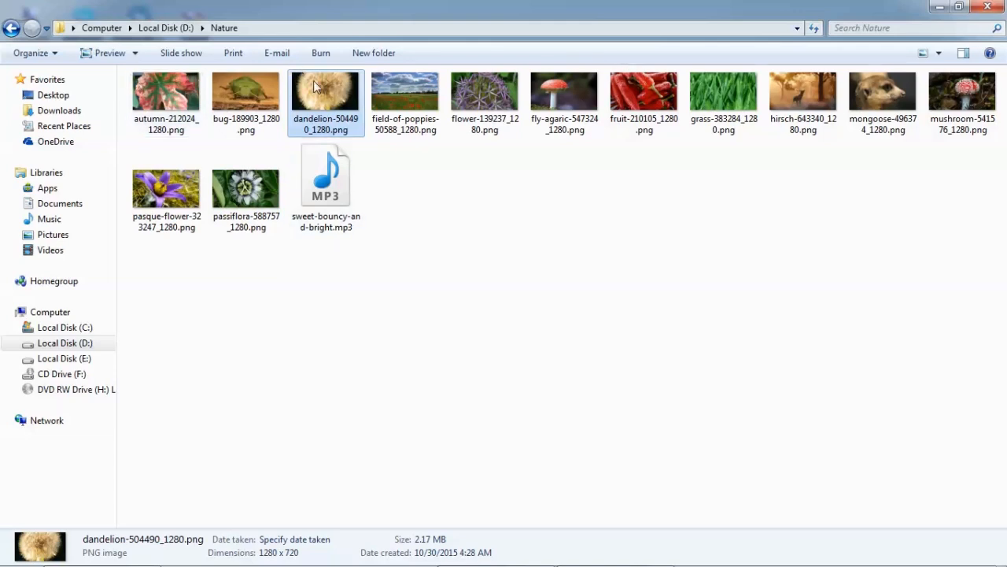
click(236, 88)
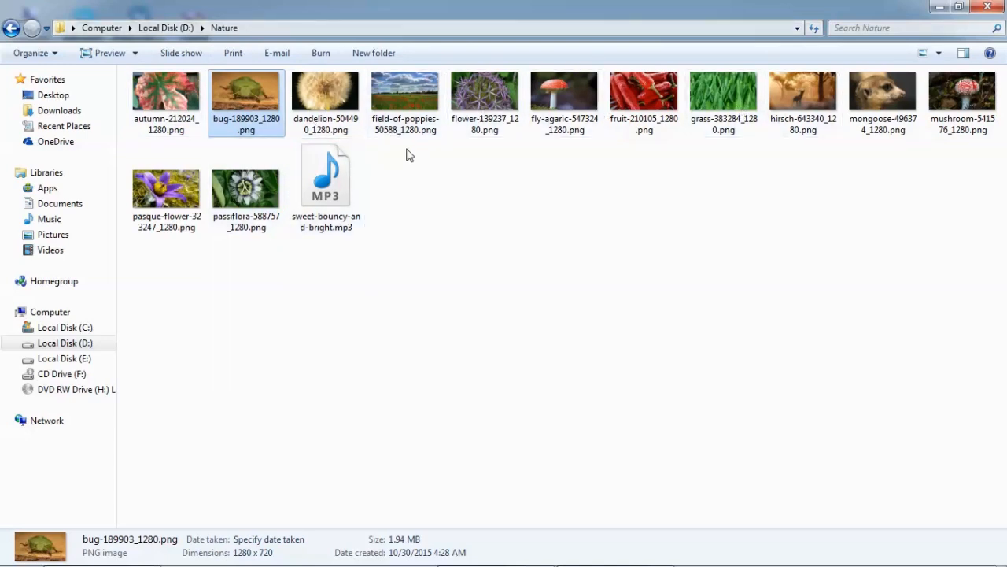
click(349, 176)
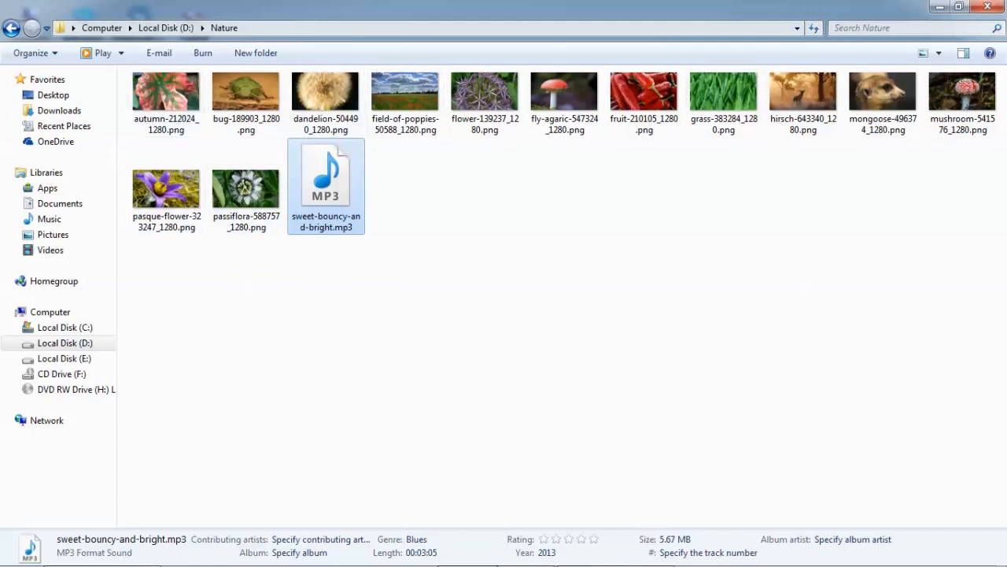
Switch to After Effects and load YouTube-Full-HD-CC.aom from the Elegance Slideshow folder into the output module templates
mouse_move(535, 560)
click(606, 552)
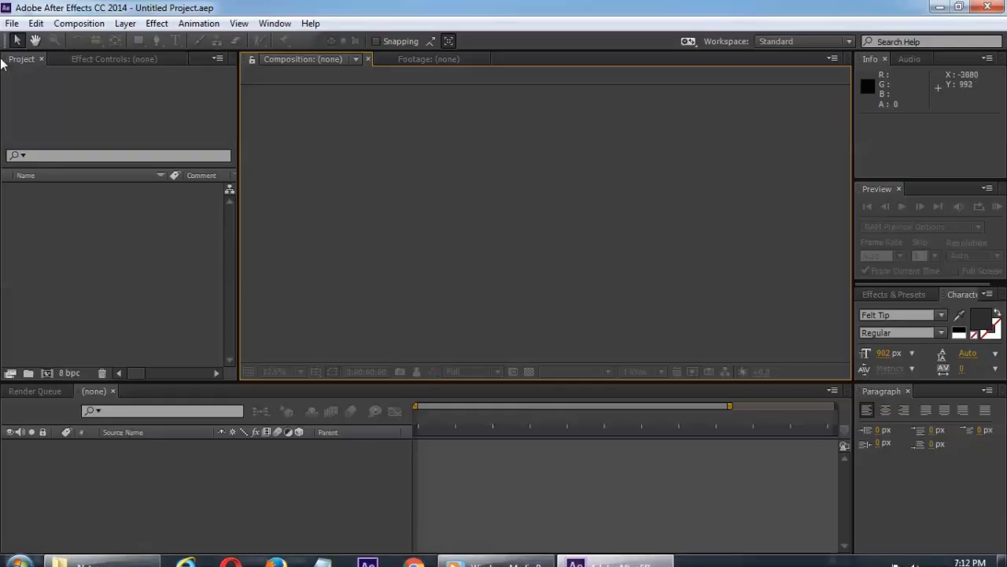
click(36, 23)
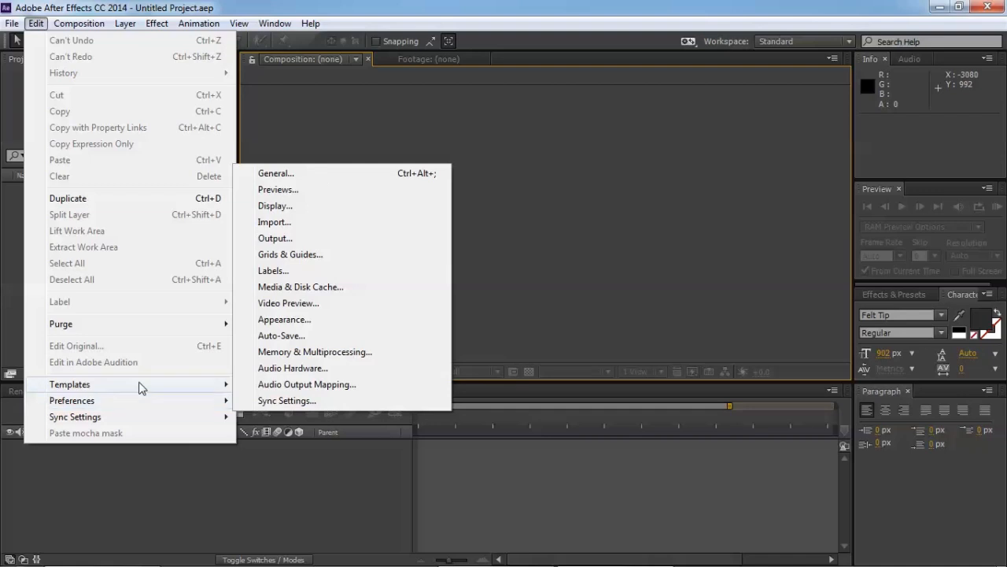
mouse_move(189, 389)
click(291, 401)
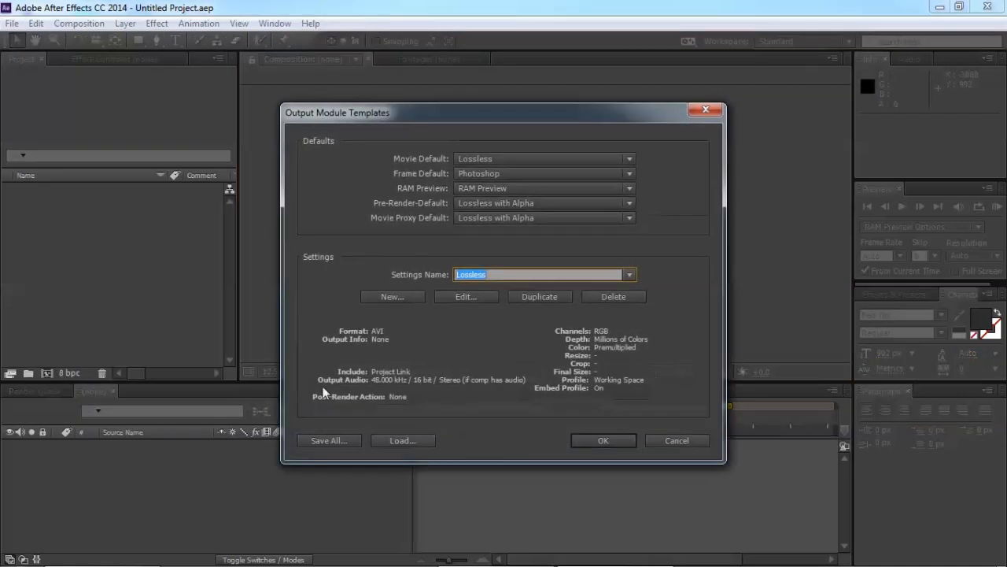
click(386, 443)
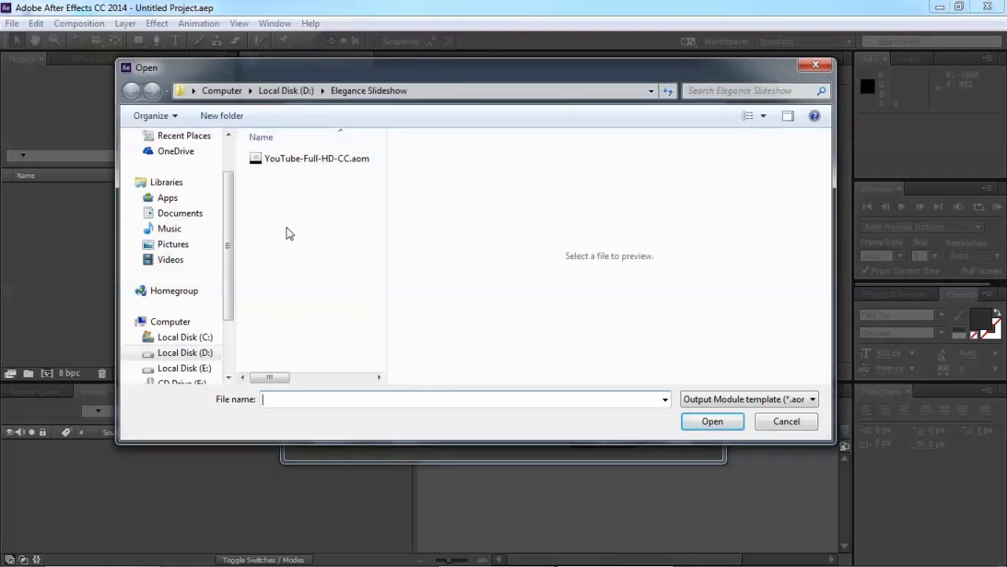
drag(385, 62, 400, 67)
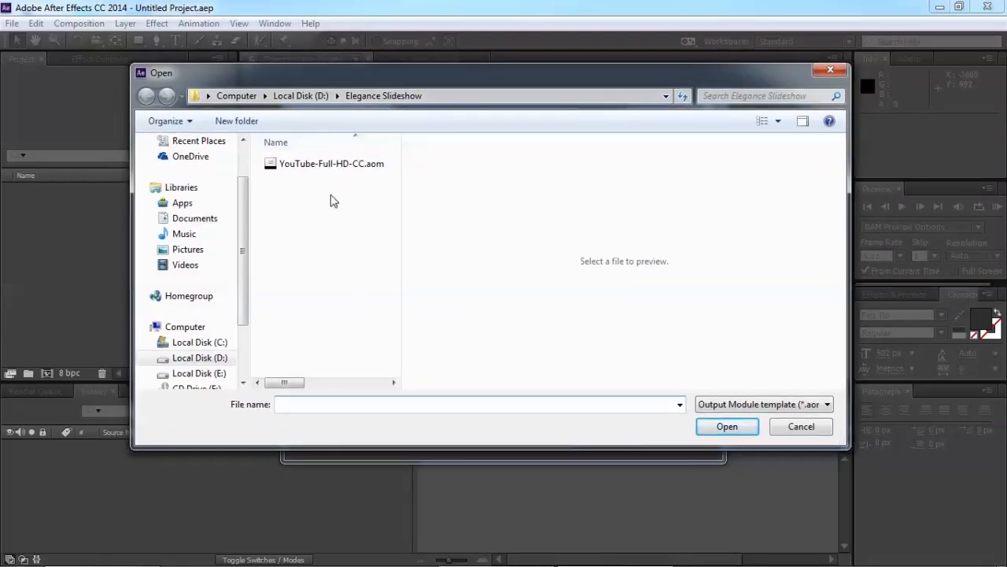
click(287, 171)
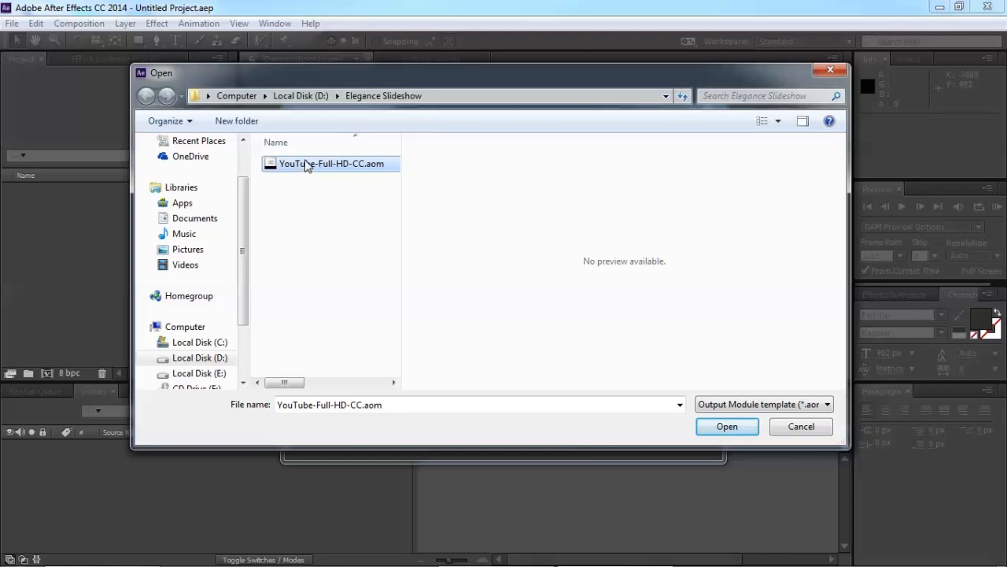
double_click(366, 162)
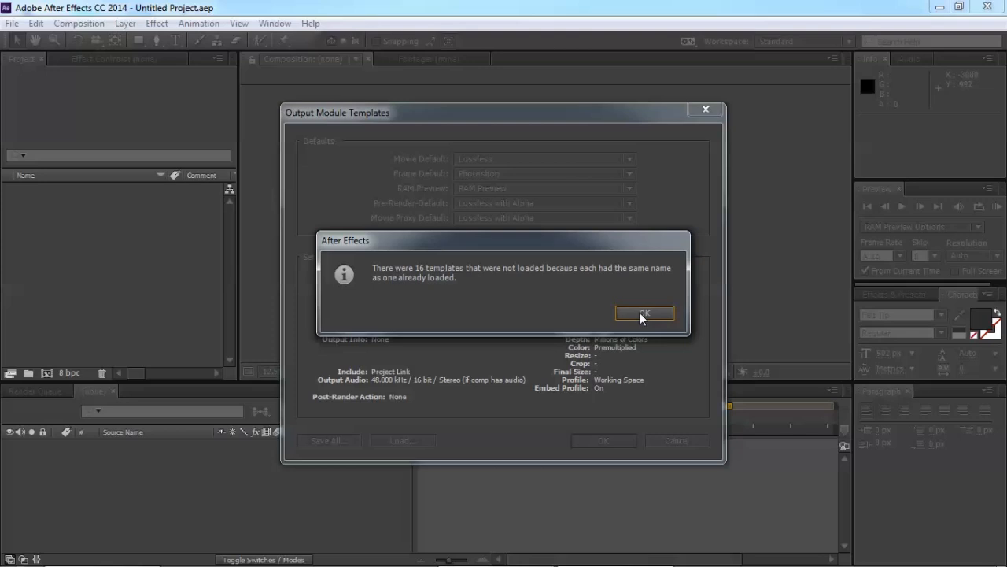
click(642, 315)
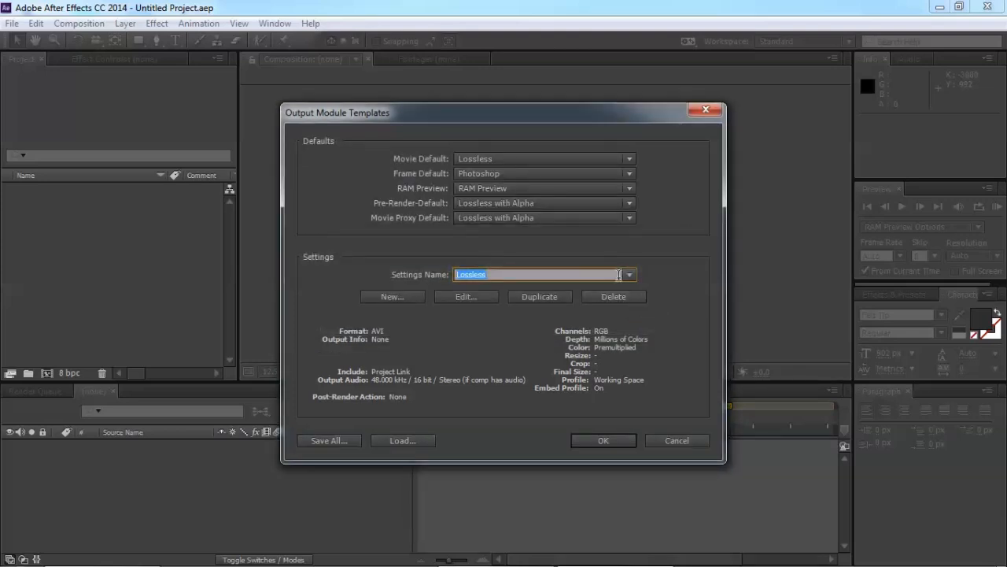
Check the output module settings list for the YouTube-Full-HD-CC template and accept the Output Module Templates dialog
click(631, 274)
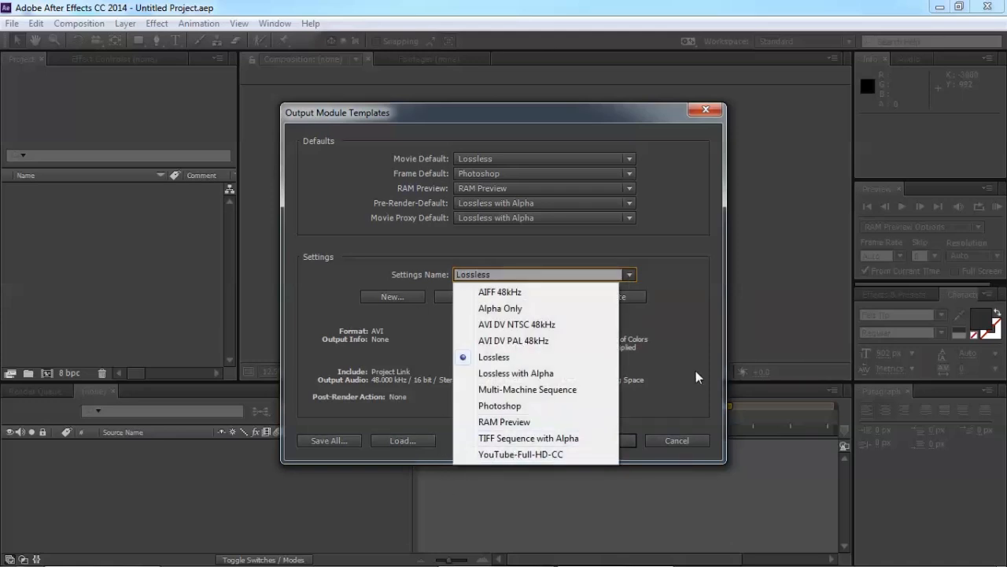
click(384, 418)
click(598, 442)
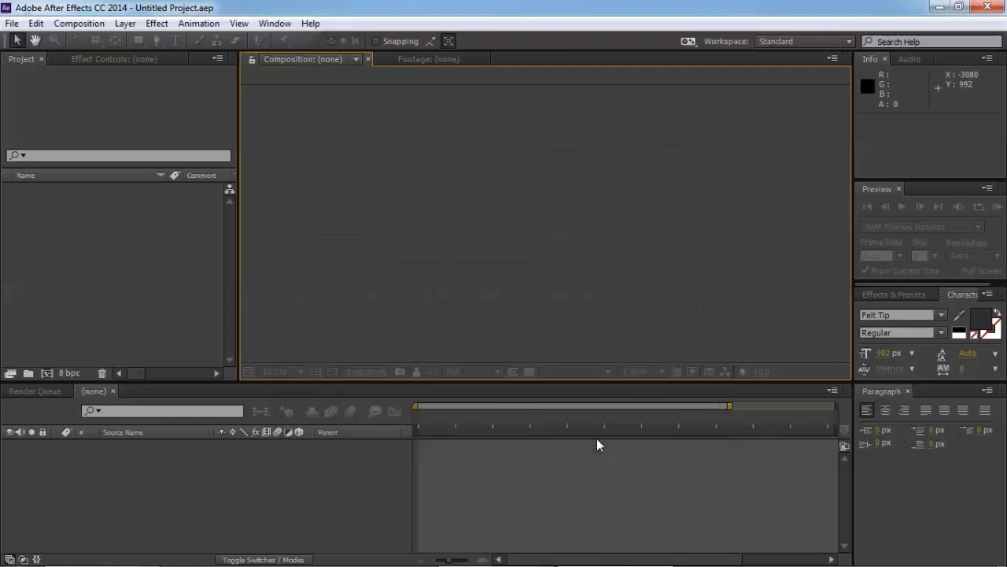
Run the script file Elegance-Slideshow-Script-CC.jsxbin, filtering the files by Adobe JavaScript Binary
click(12, 24)
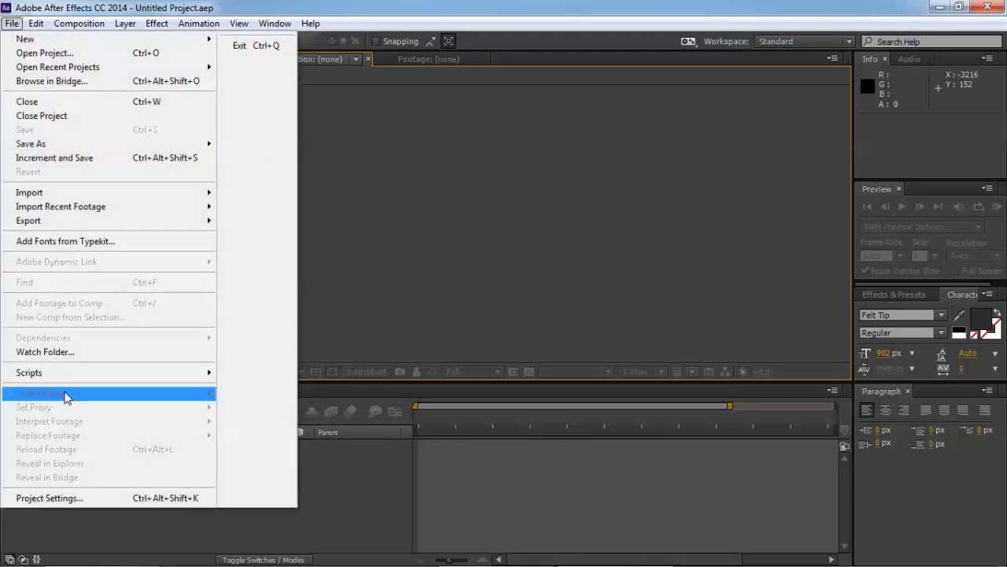
mouse_move(67, 373)
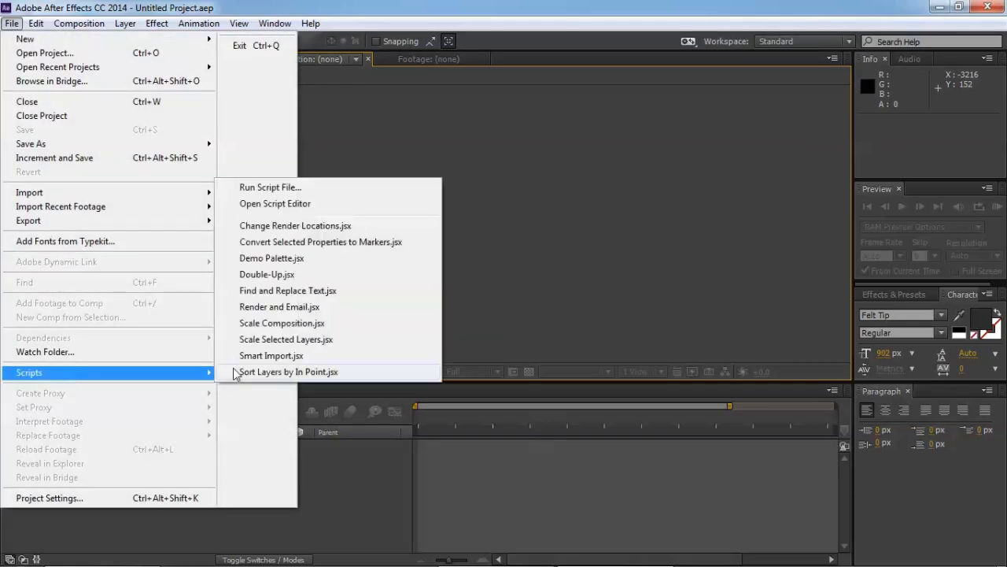
click(291, 189)
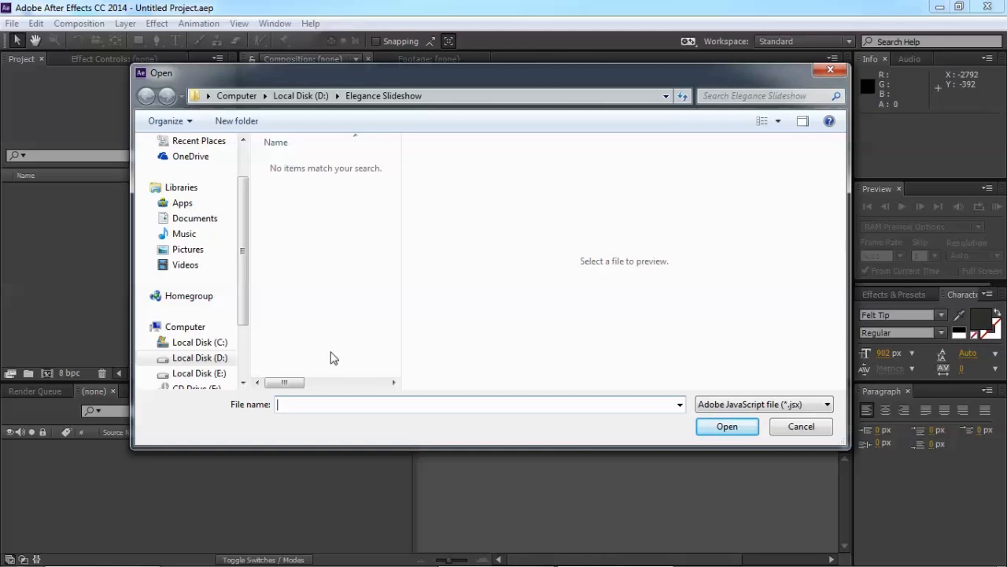
click(740, 407)
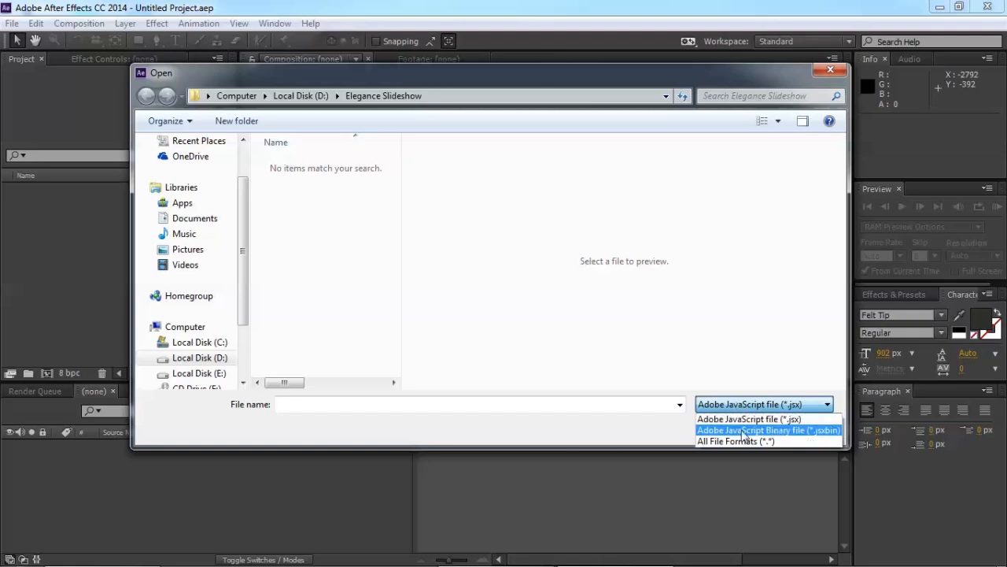
click(744, 430)
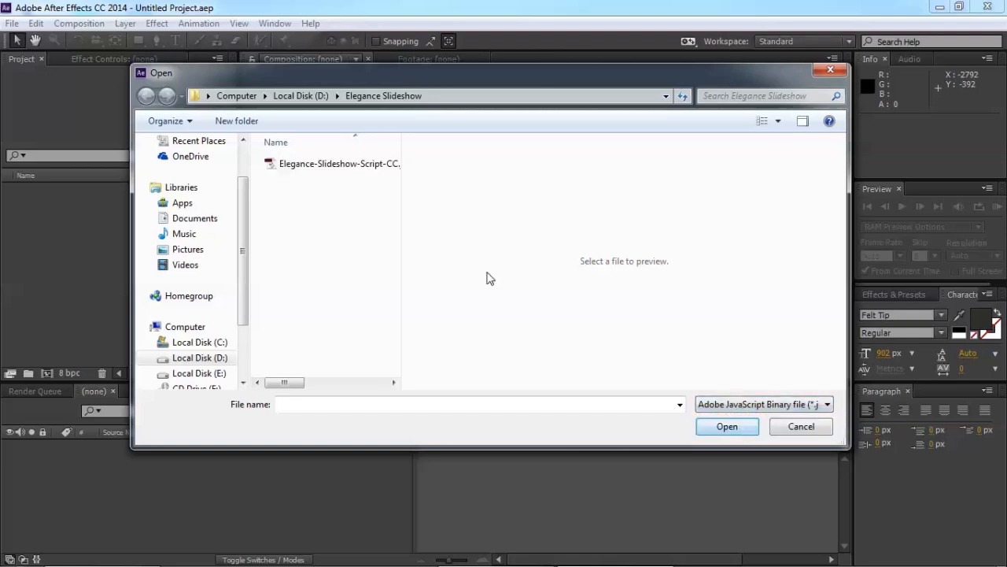
click(325, 164)
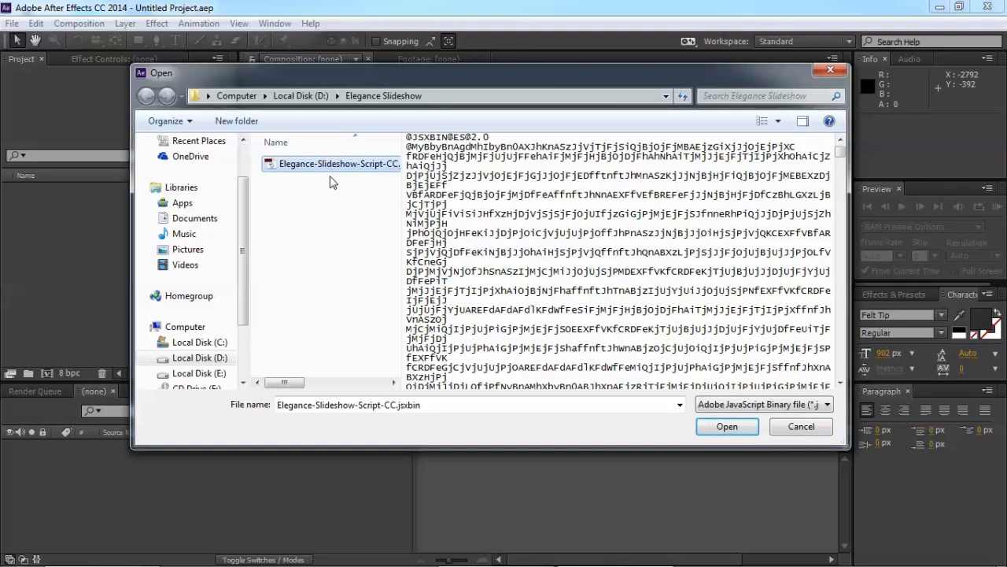
double_click(341, 166)
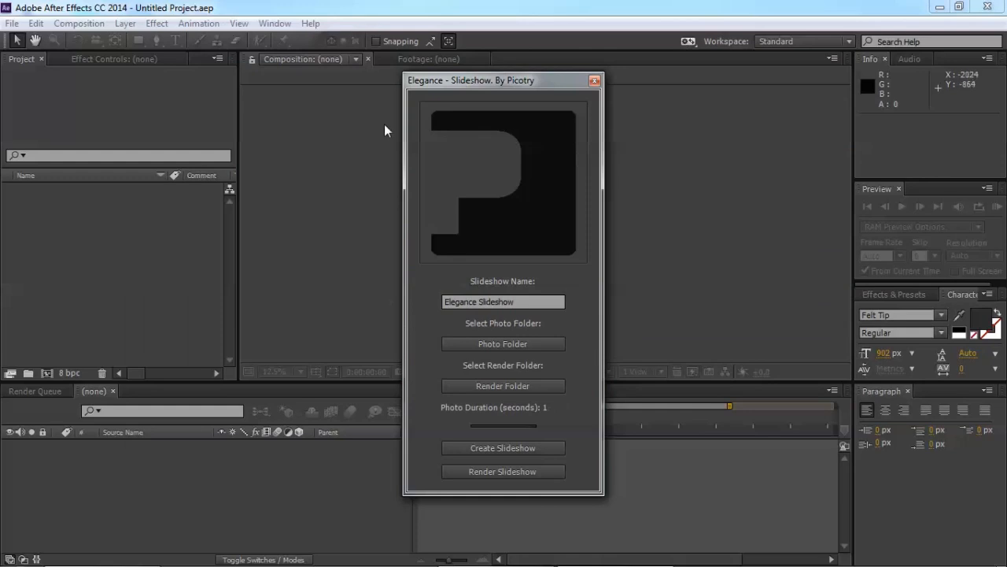
Set the slideshow name to "Nature Slideshow"
drag(519, 303, 402, 303)
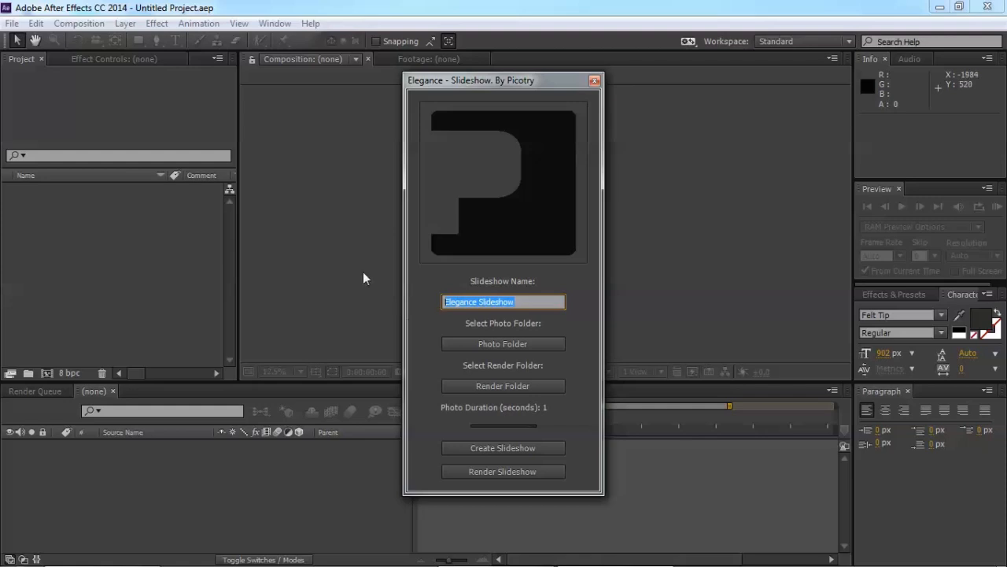
text(Nature Sli)
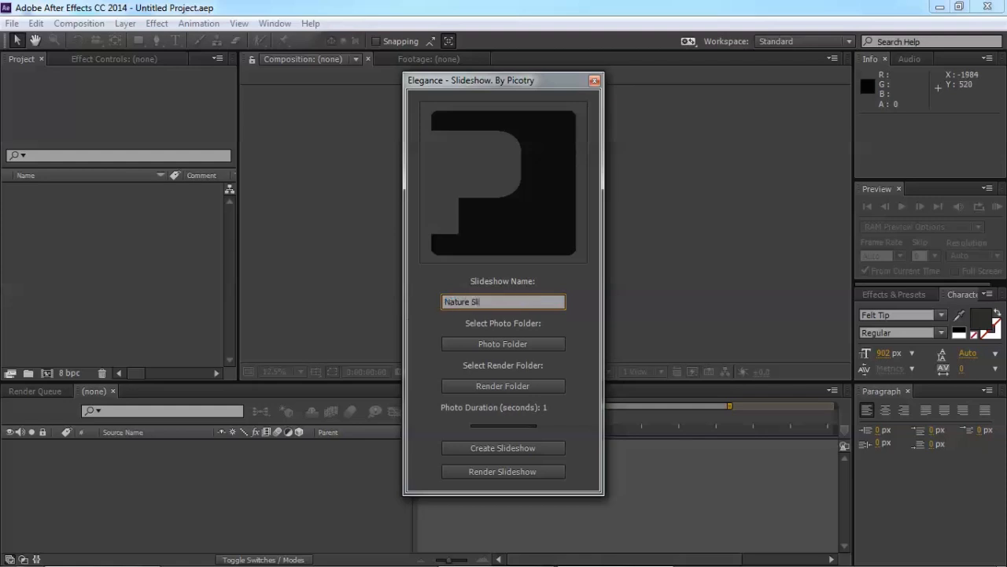
text(deshow)
Choose the Nature folder on Local Disk (D:) as the slideshow's photo folder
click(519, 344)
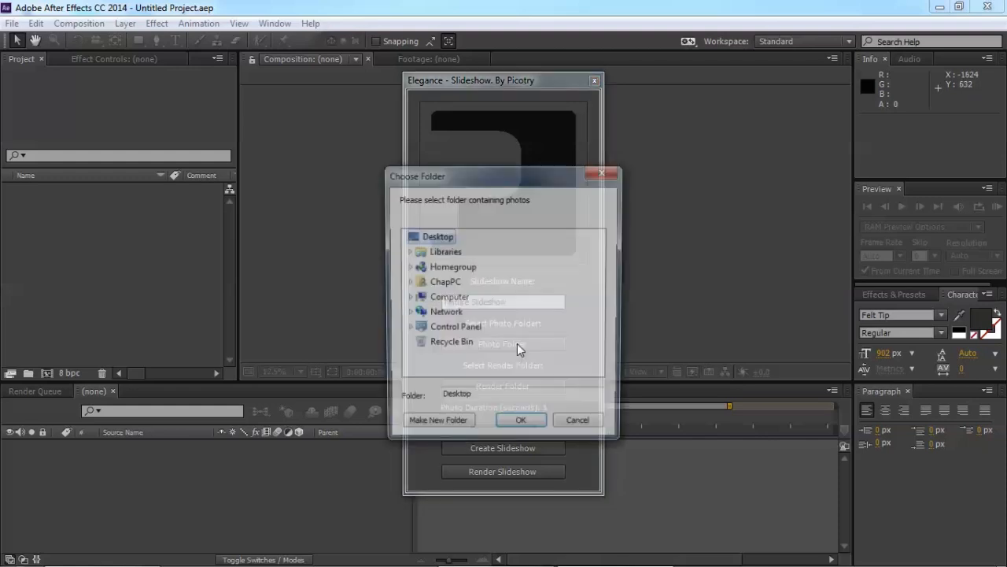
click(452, 302)
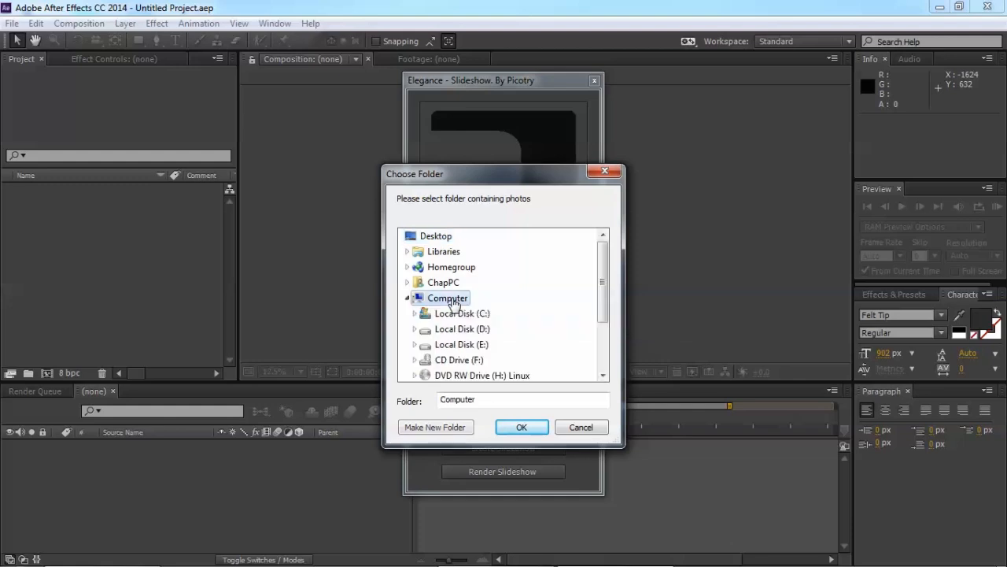
click(472, 331)
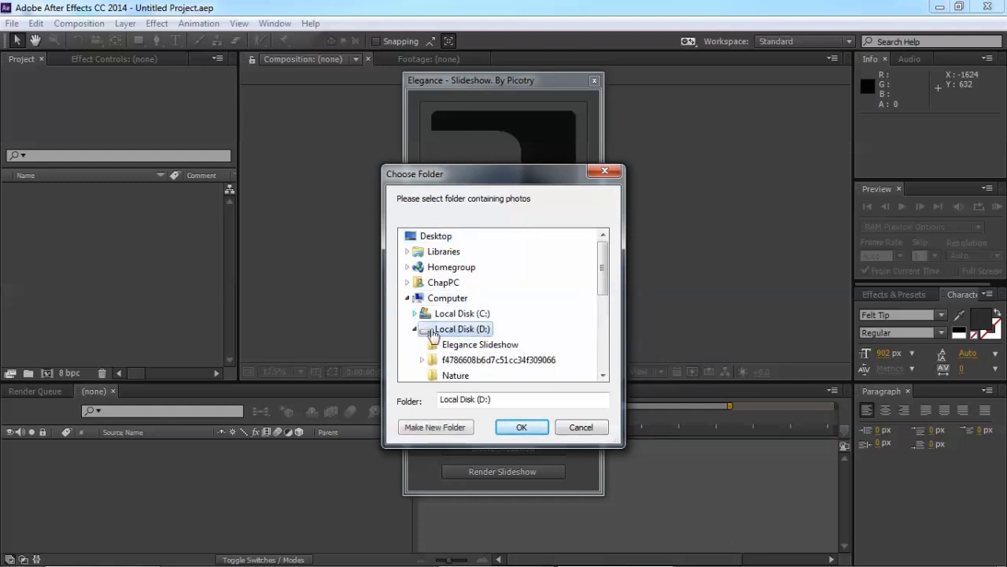
click(455, 375)
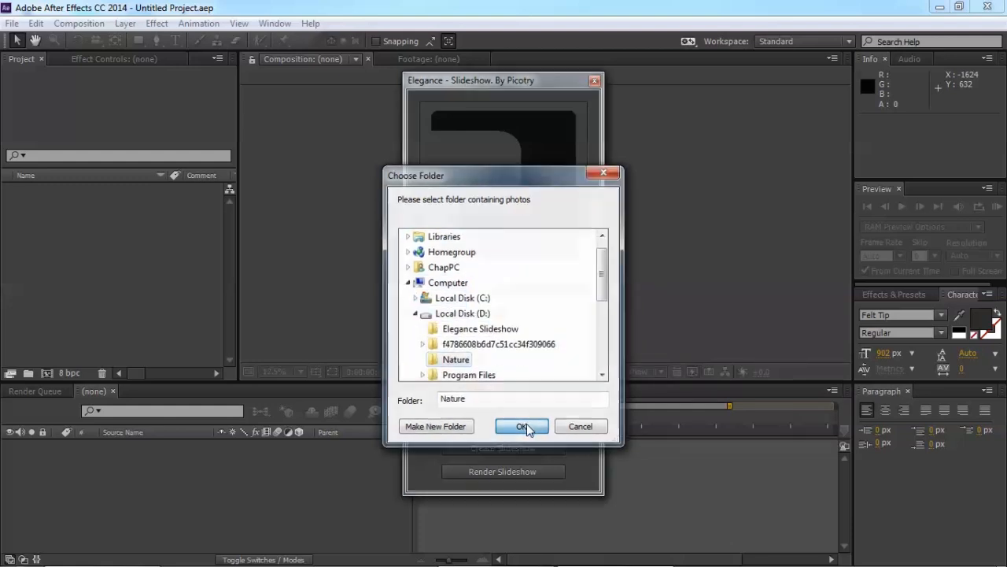
click(525, 426)
Choose Local Disk (D:) as the slideshow's render folder
click(517, 389)
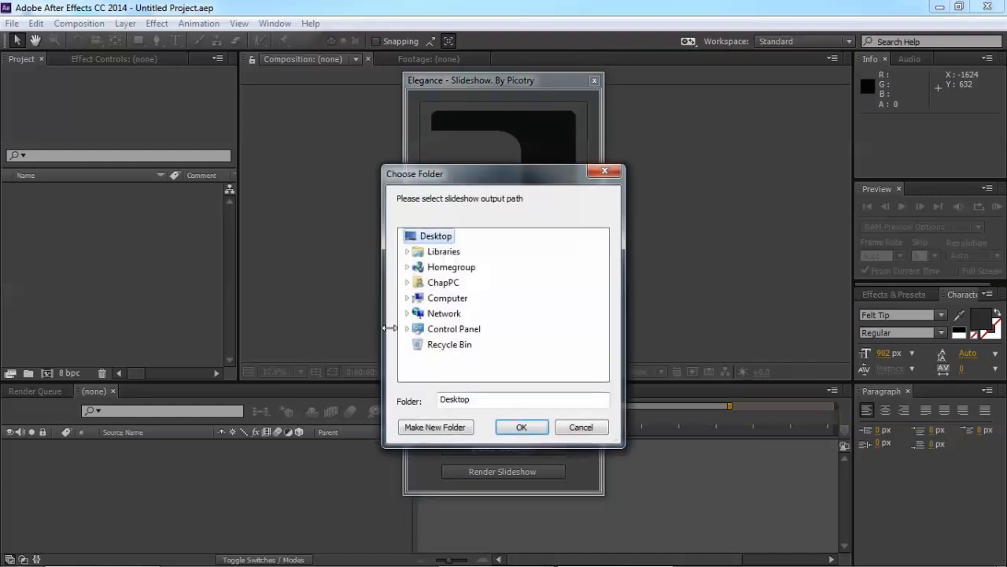
click(447, 299)
click(458, 331)
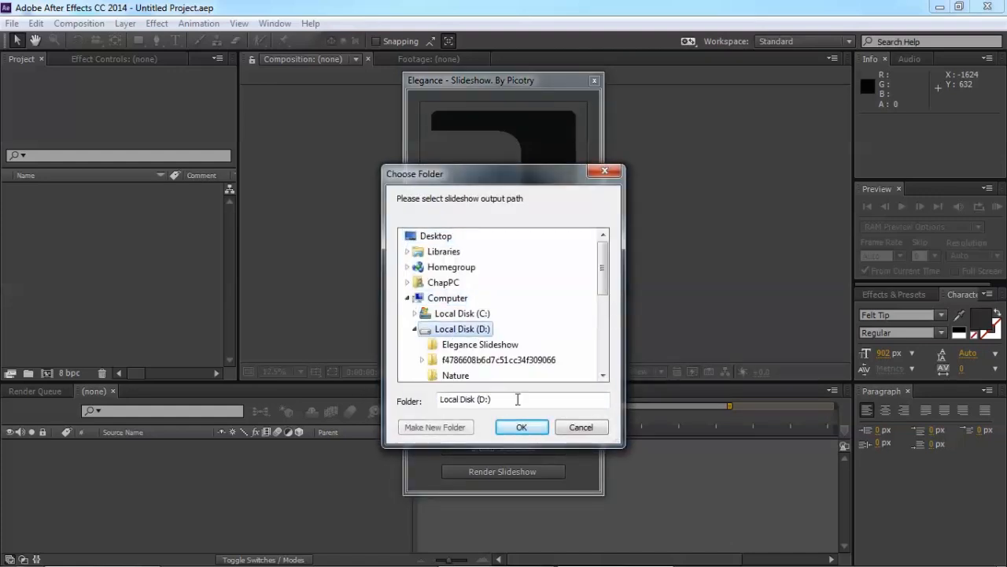
click(525, 426)
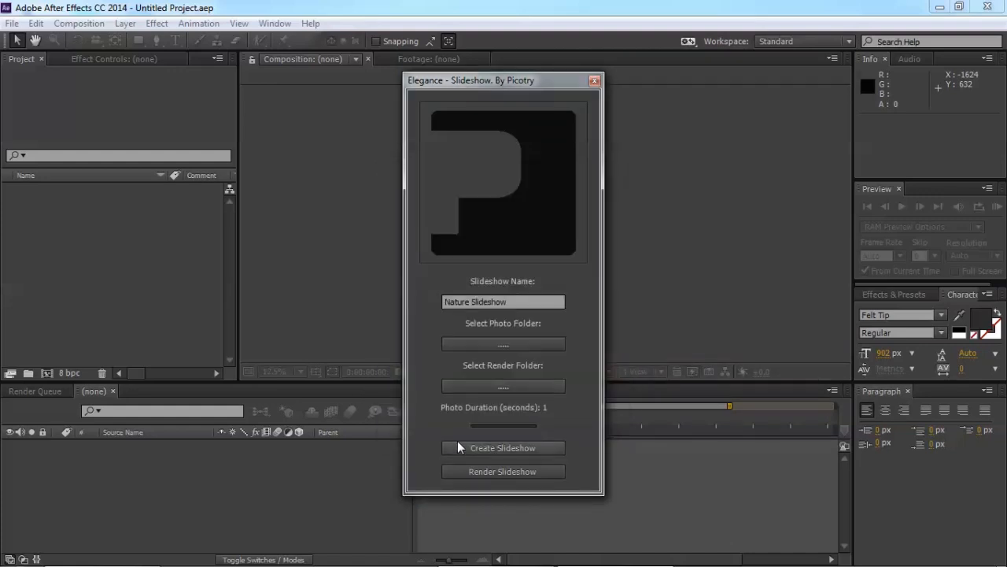
Set the photo duration to 2.1 seconds and create the slideshow
drag(474, 426, 497, 429)
click(526, 429)
click(497, 425)
drag(462, 427, 477, 428)
click(483, 447)
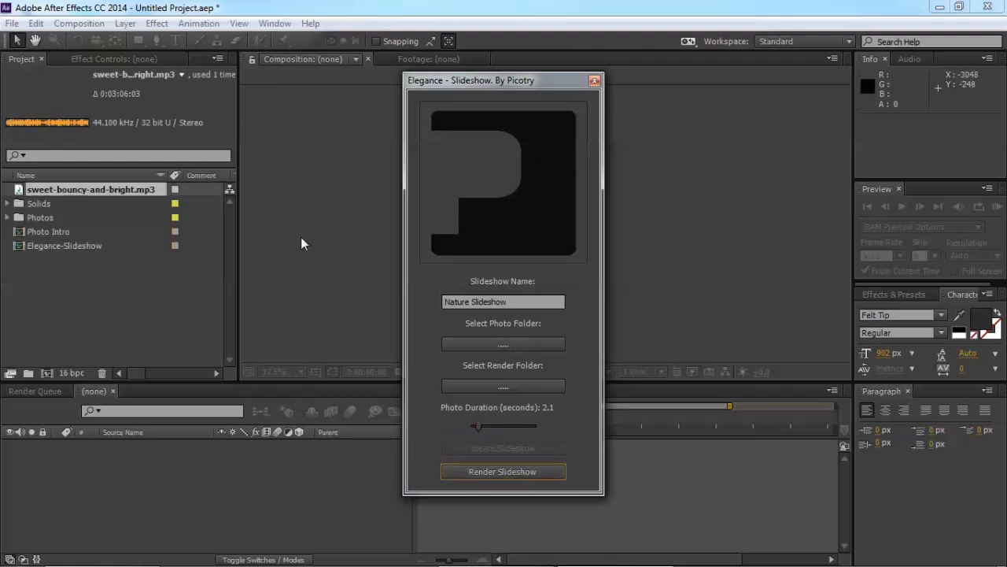
Open the Elegance-Slideshow composition and preview its frames at 0:00:16:07 and 0:00:30:28, moving the script window out of the way
click(62, 261)
drag(495, 82, 332, 122)
click(72, 236)
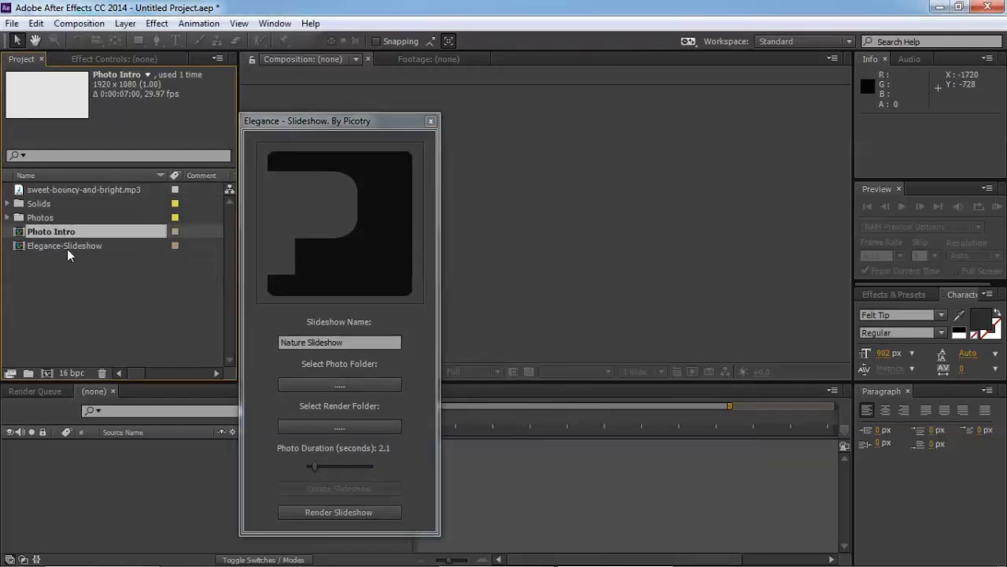
click(67, 246)
double_click(68, 245)
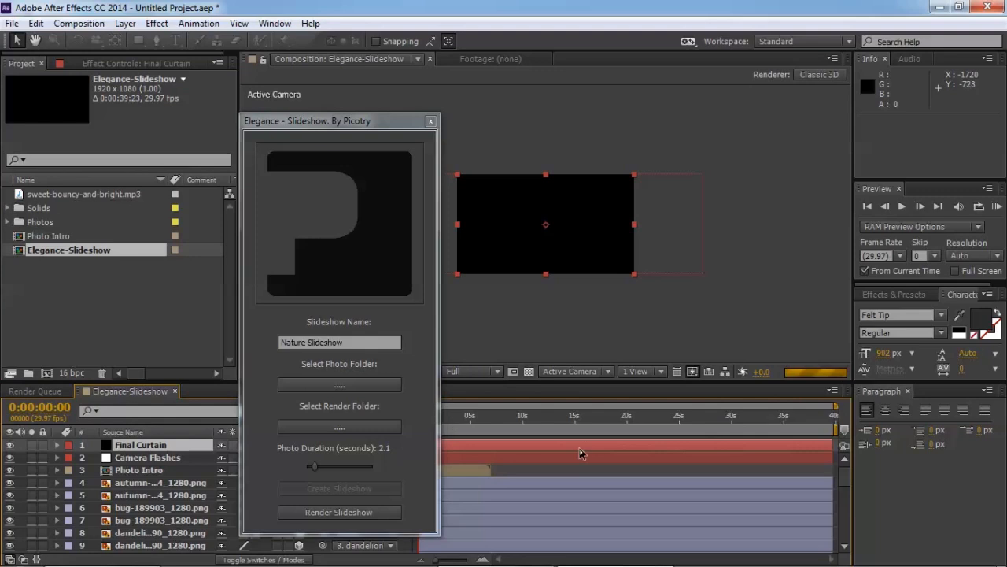
click(585, 435)
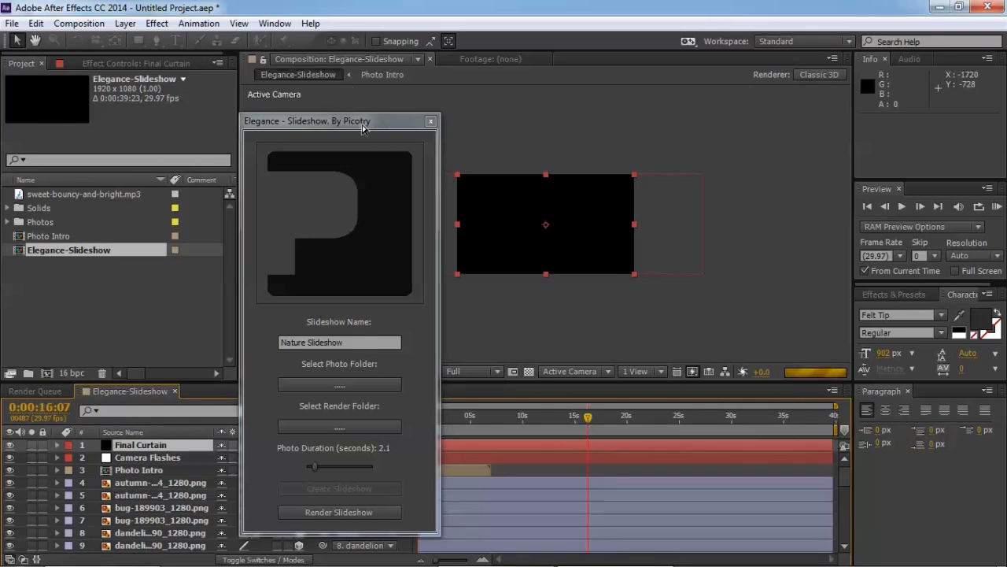
drag(352, 129, 215, 126)
scroll(495, 254, up, 1)
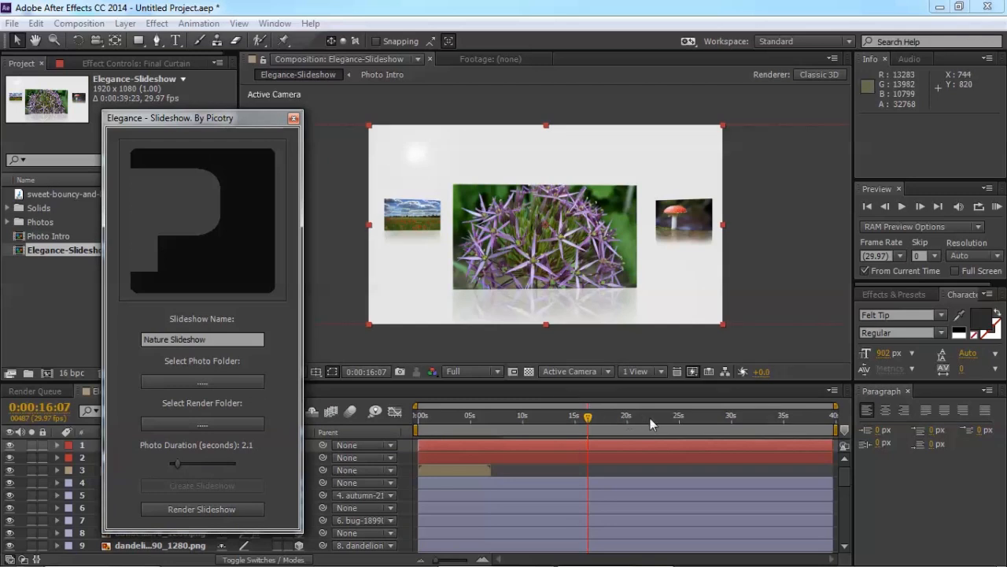
click(678, 419)
drag(682, 425, 741, 421)
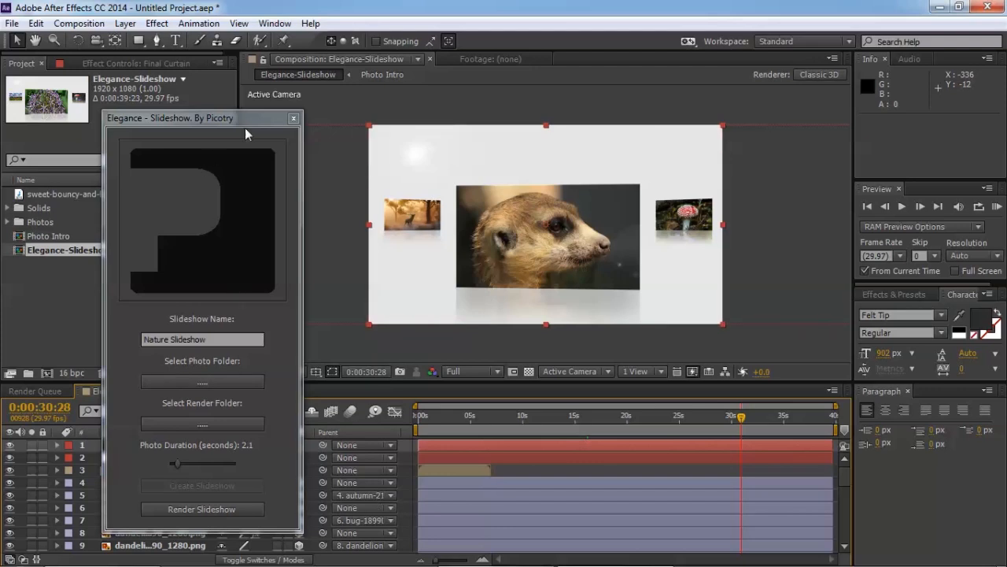
Open the Photo Intro composition and scrub through it to 0:00:04:23
click(51, 311)
double_click(54, 238)
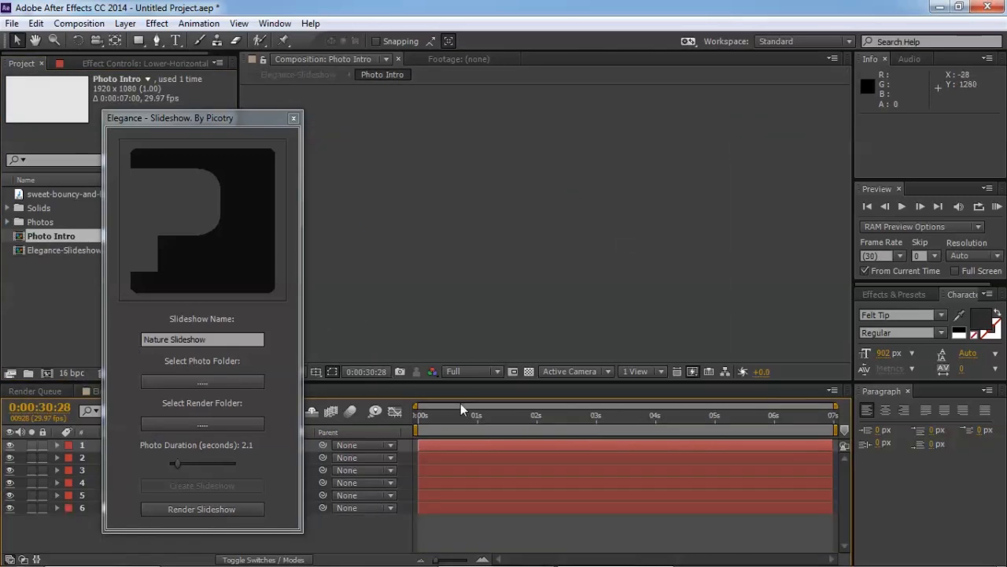
click(590, 424)
drag(591, 431, 701, 425)
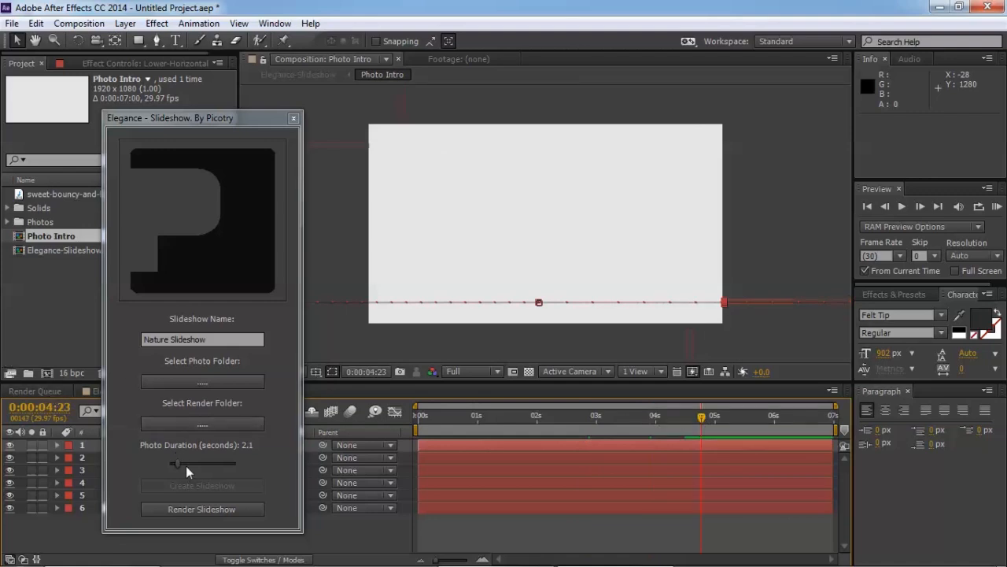
Render the slideshow and play the exported Nature Slideshow.mov from Local Disk (D:), pausing it at about 10 seconds
click(234, 508)
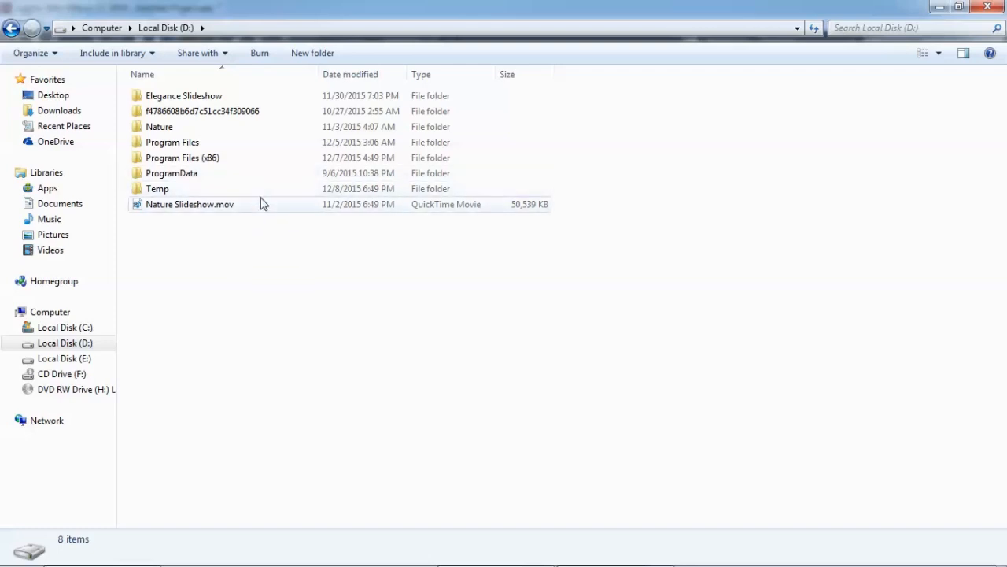
click(229, 206)
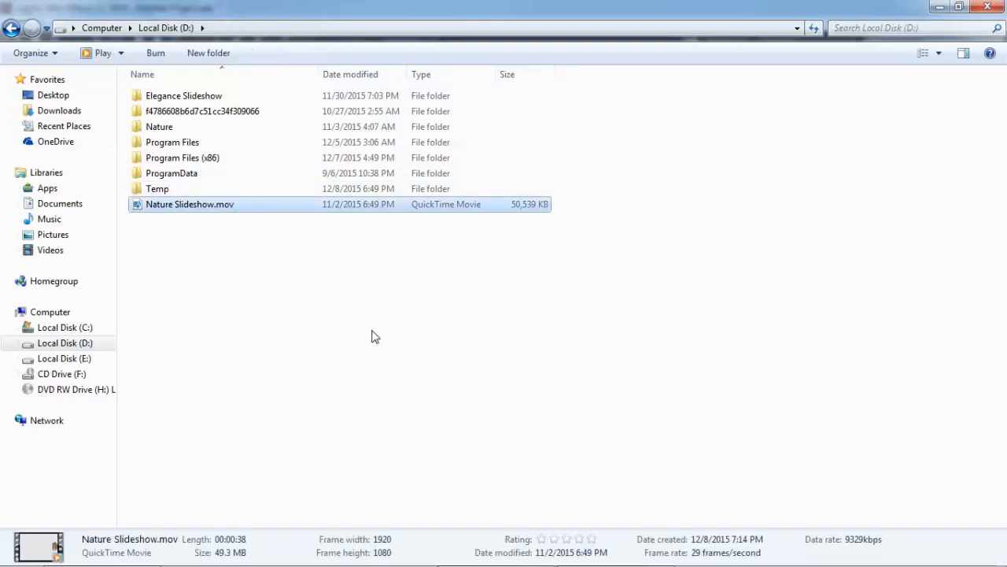
key(Return)
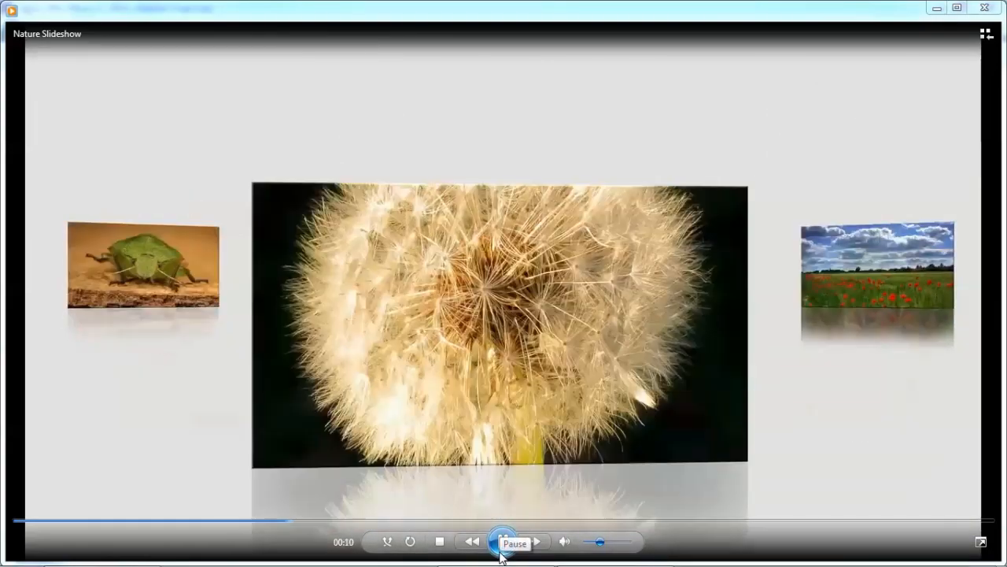
click(502, 546)
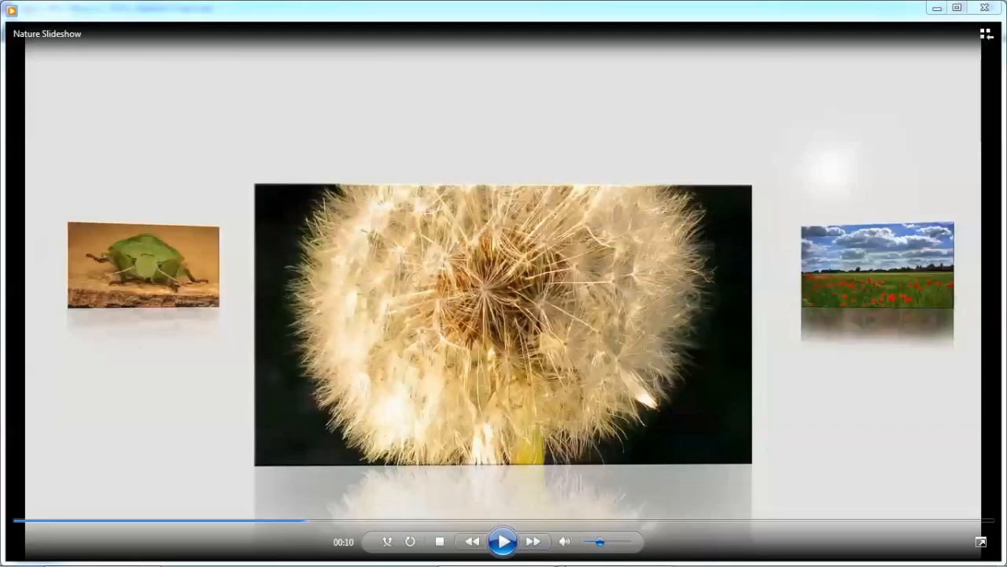
Switch back to After Effects and close the Elegance Slideshow script window
click(642, 554)
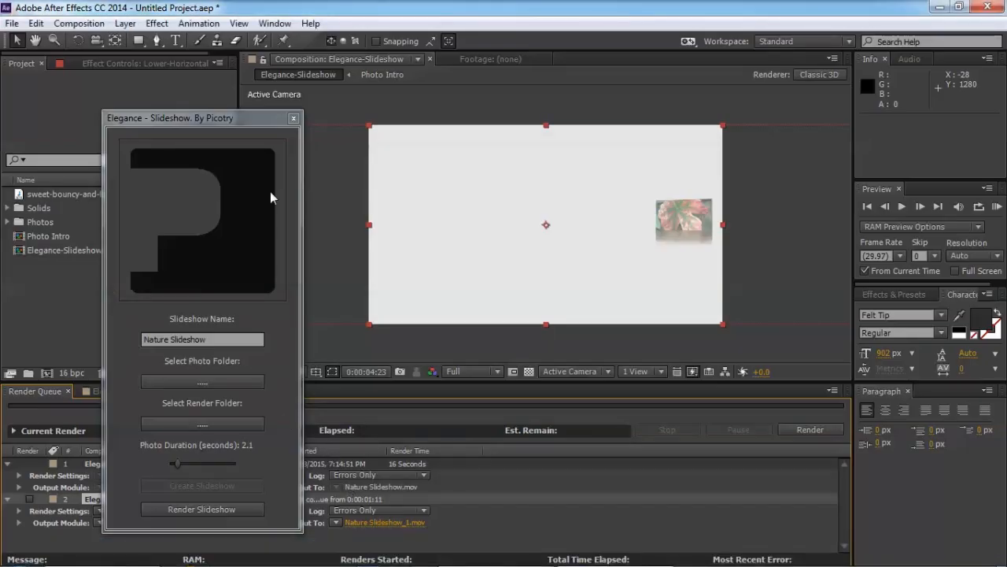
drag(241, 123, 449, 138)
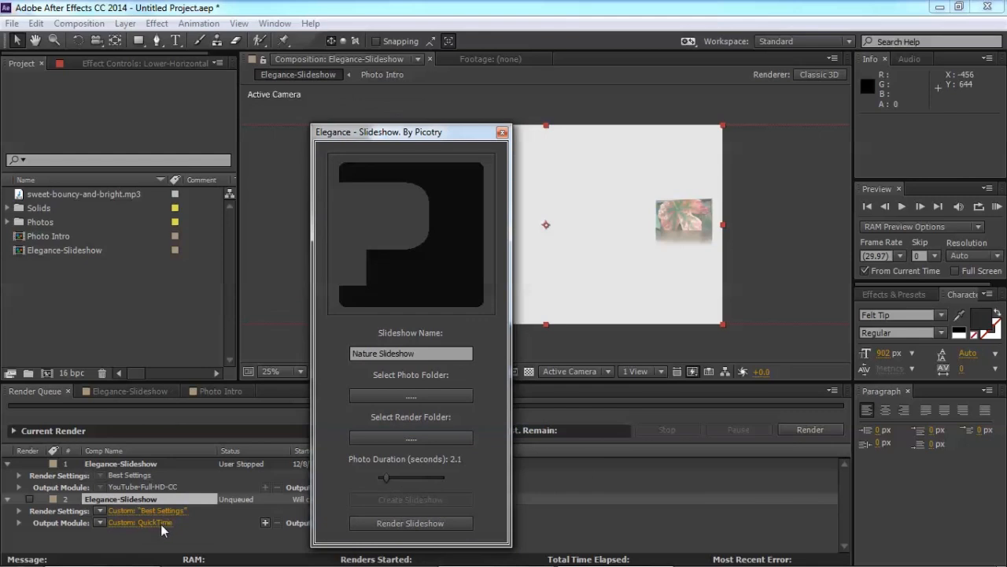
click(502, 131)
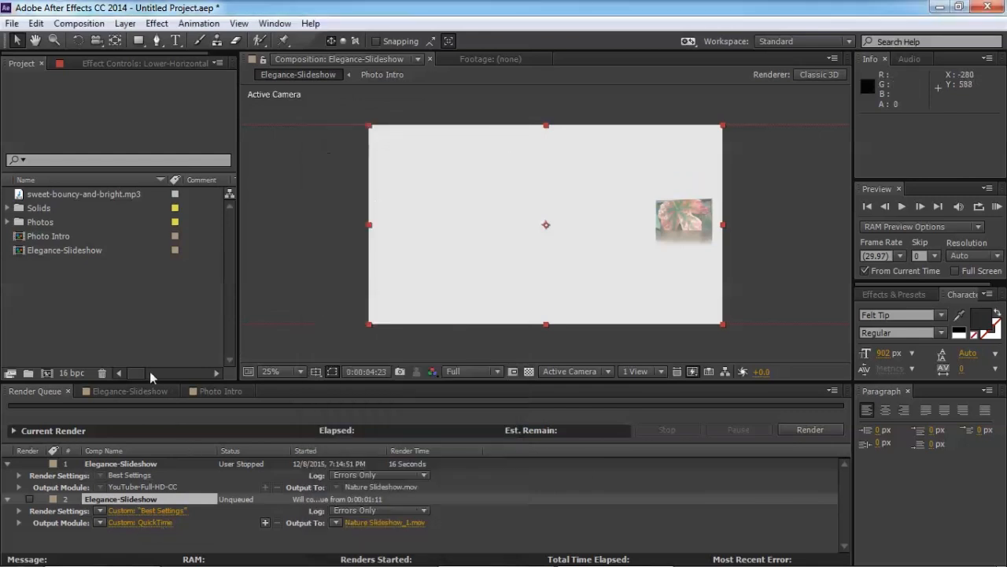
Inspect the QuickTime format options in the second render queue item's output module settings without changing them
click(133, 521)
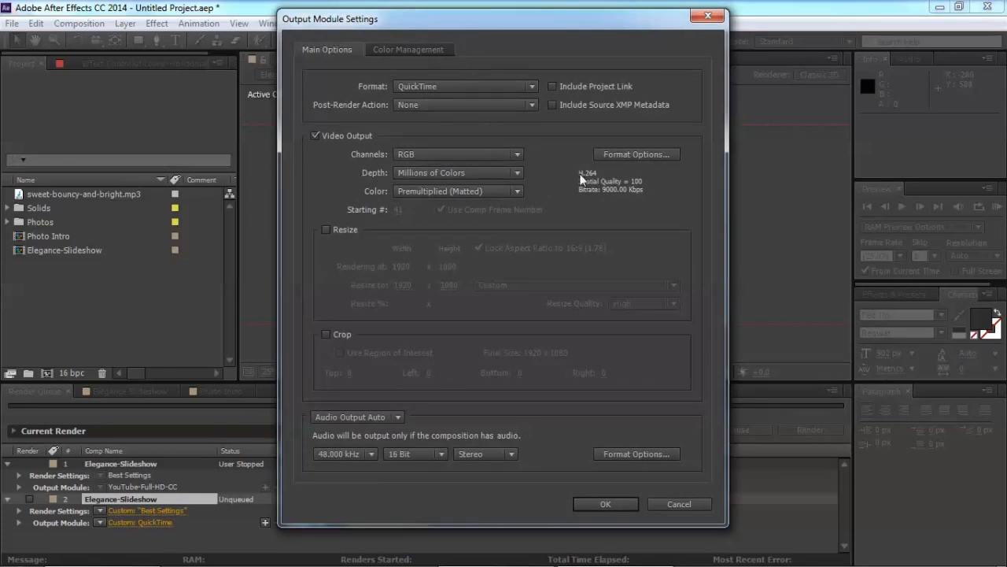
click(635, 154)
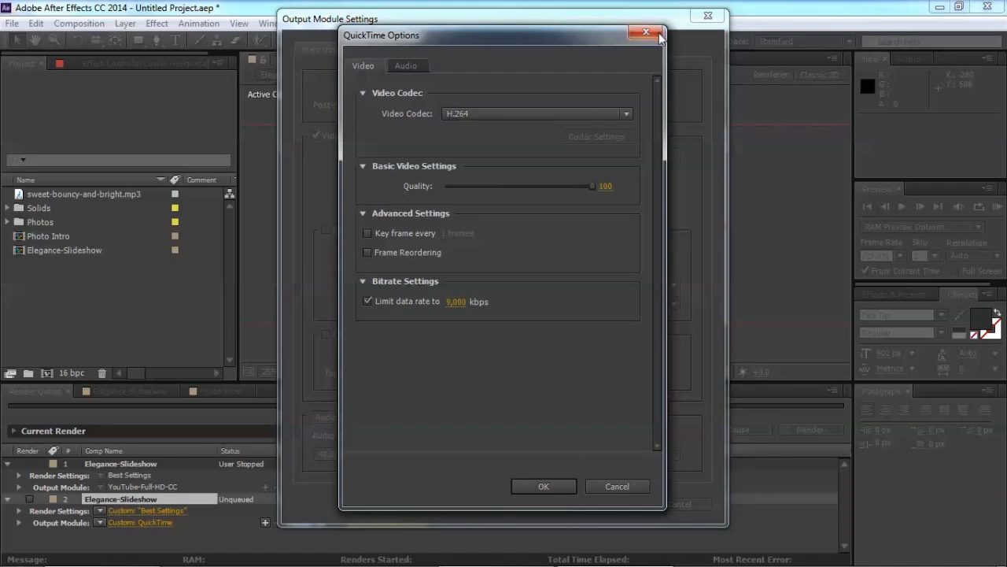
click(653, 32)
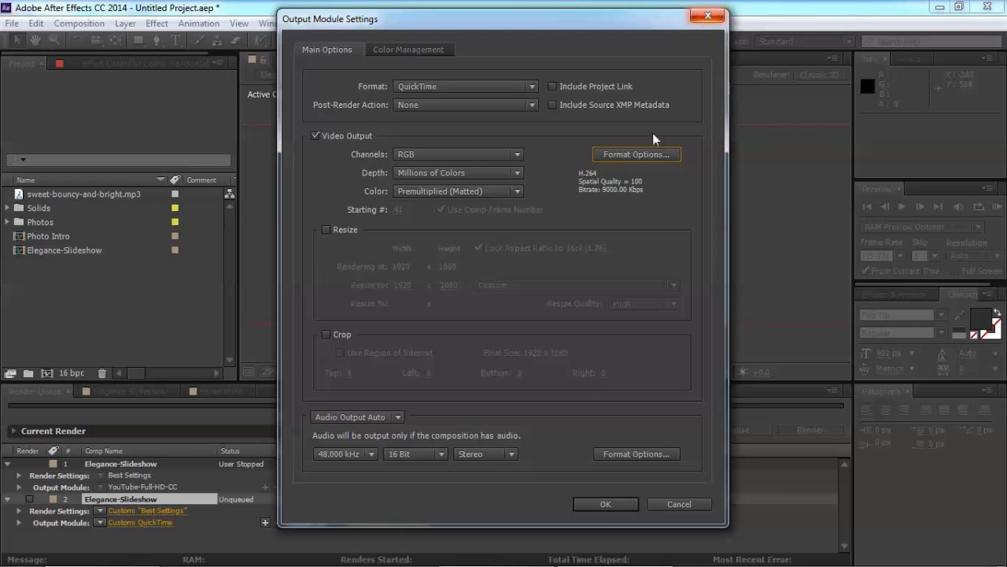
click(524, 551)
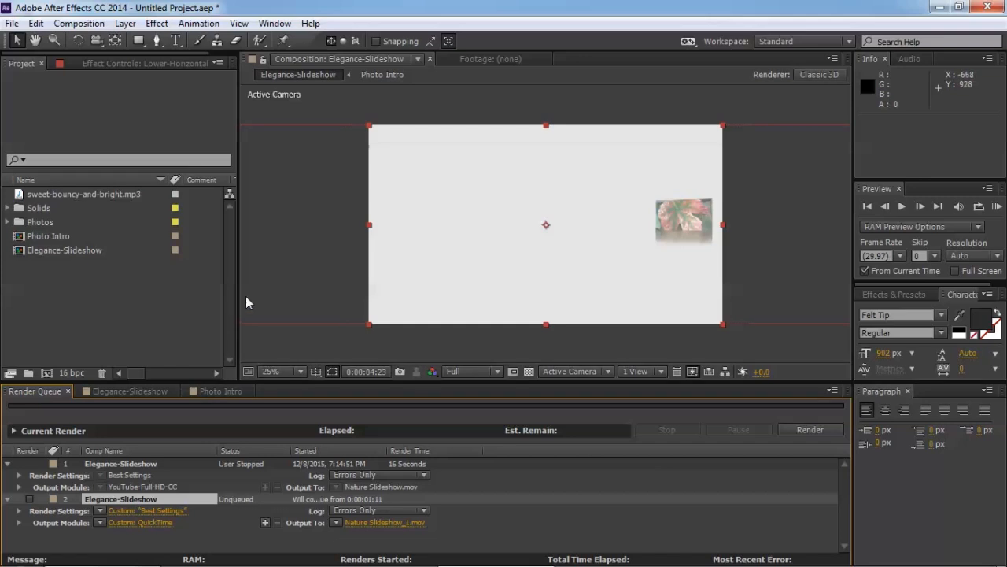
Look over the Elegance-Slideshow timeline and its render queue entries, and select the Elegance-Slideshow composition in the project
click(91, 390)
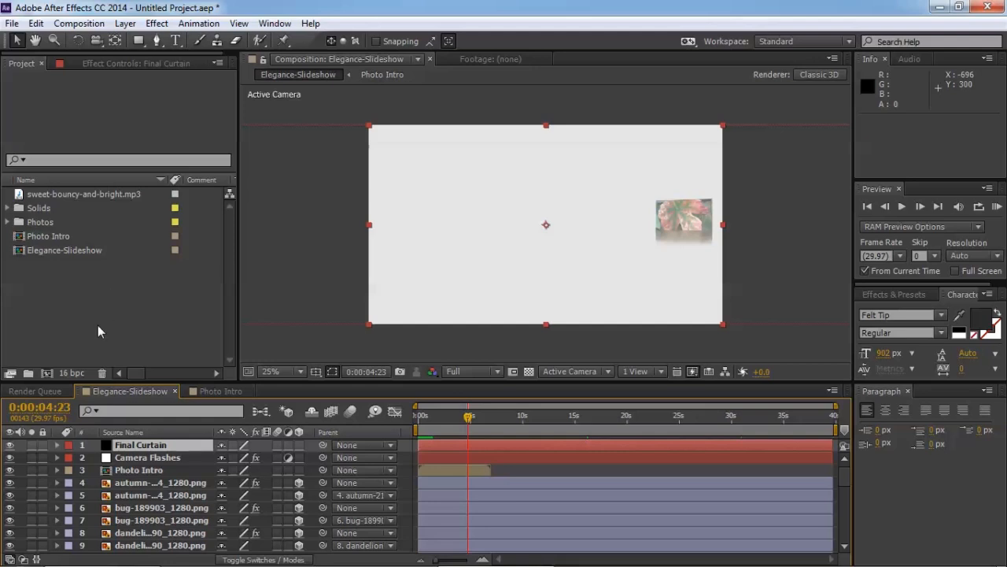
click(48, 392)
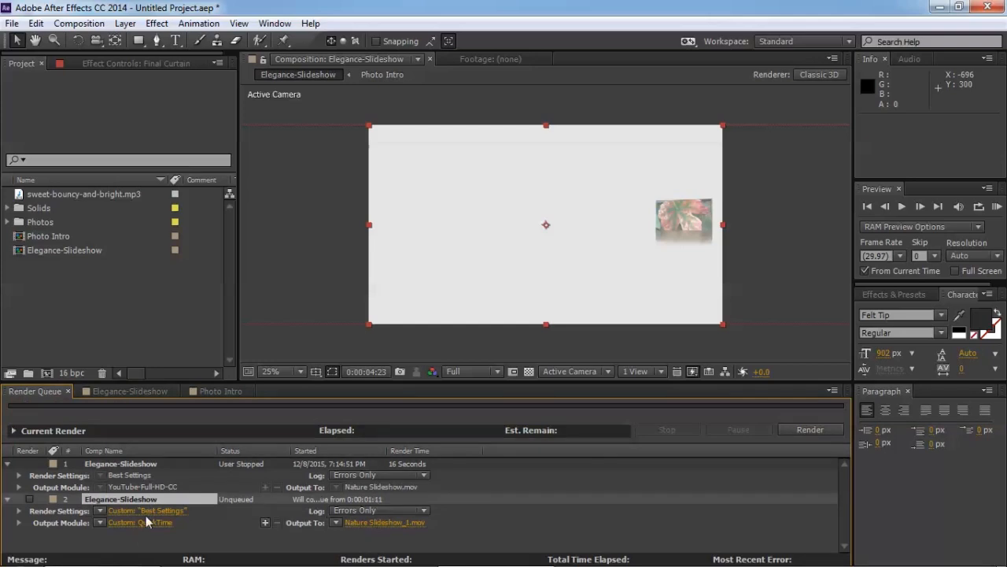
click(122, 391)
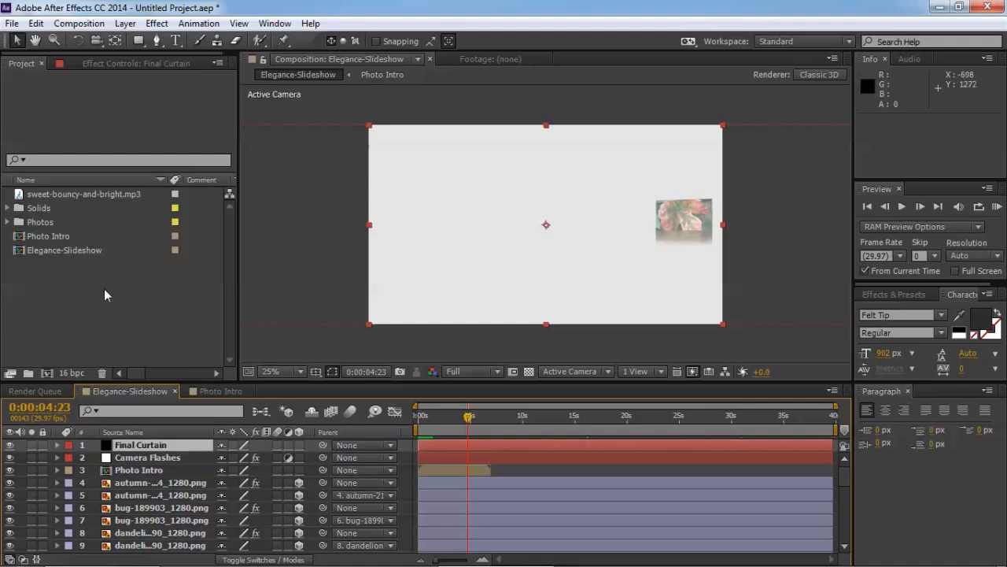
click(118, 254)
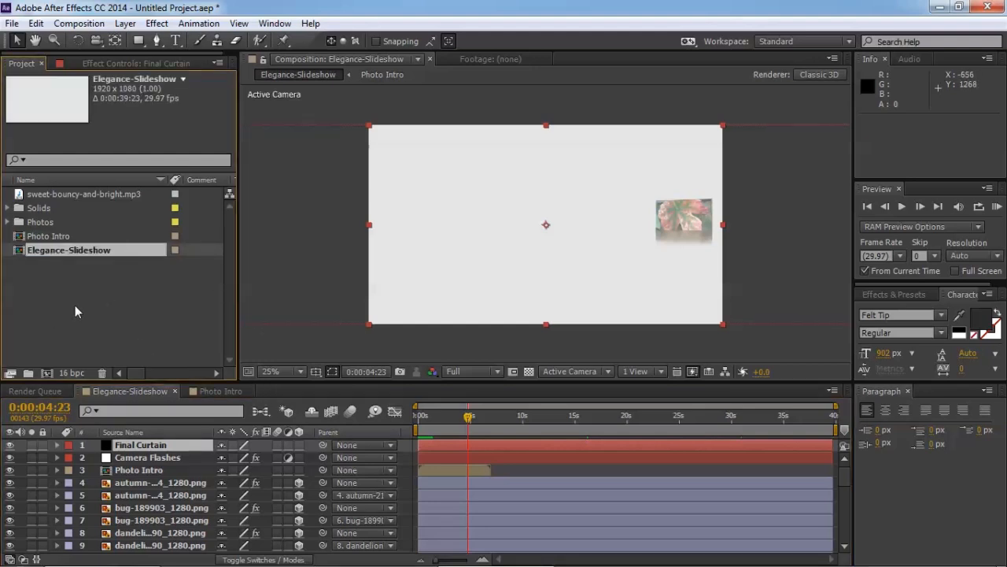